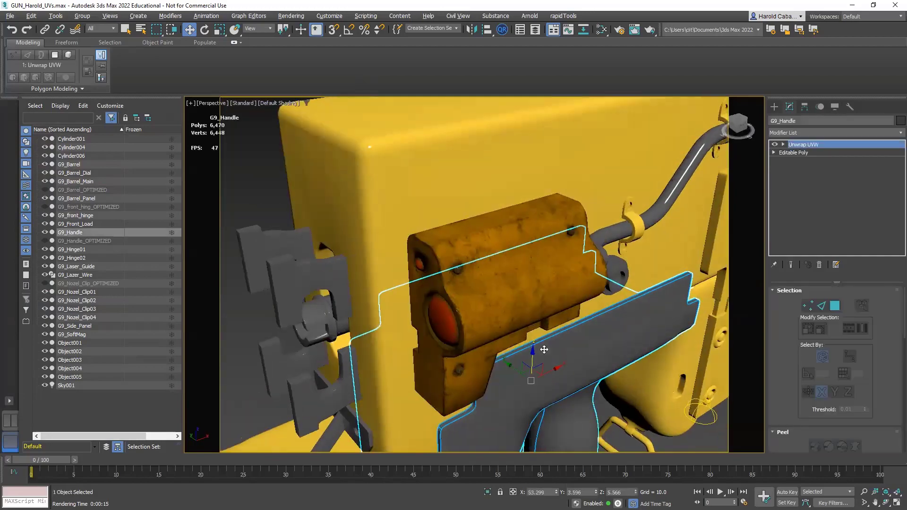
# Step: Show the G9_Handle with Edged Faces (F4) and briefly check its UV layout
pyautogui.keyDown('alt'); pyautogui.moveTo(463, 273); pyautogui.dragTo(548, 308, button='middle'); pyautogui.keyUp('alt')
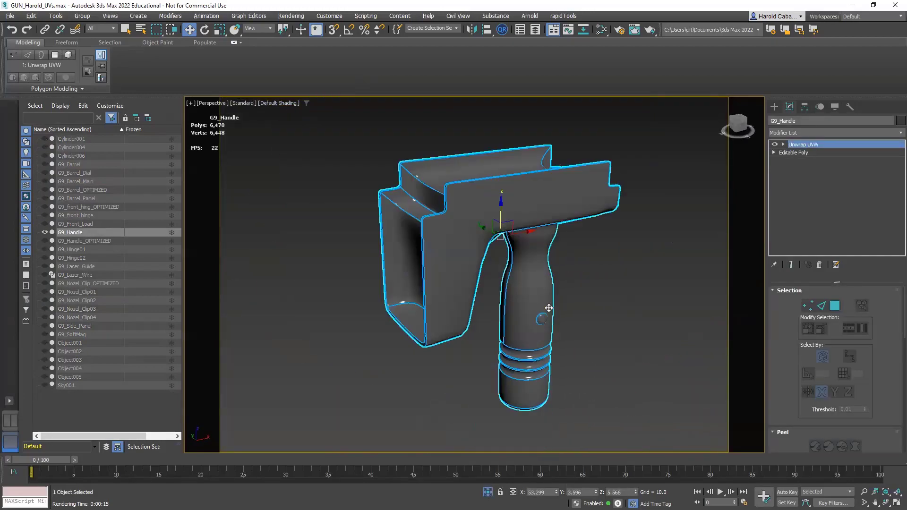
pyautogui.moveTo(598, 283)
pyautogui.keyDown('alt'); pyautogui.mouseDown(button='middle')
pyautogui.moveTo(498, 277)
pyautogui.moveTo(539, 248)
pyautogui.mouseUp(button='middle'); pyautogui.keyUp('alt')
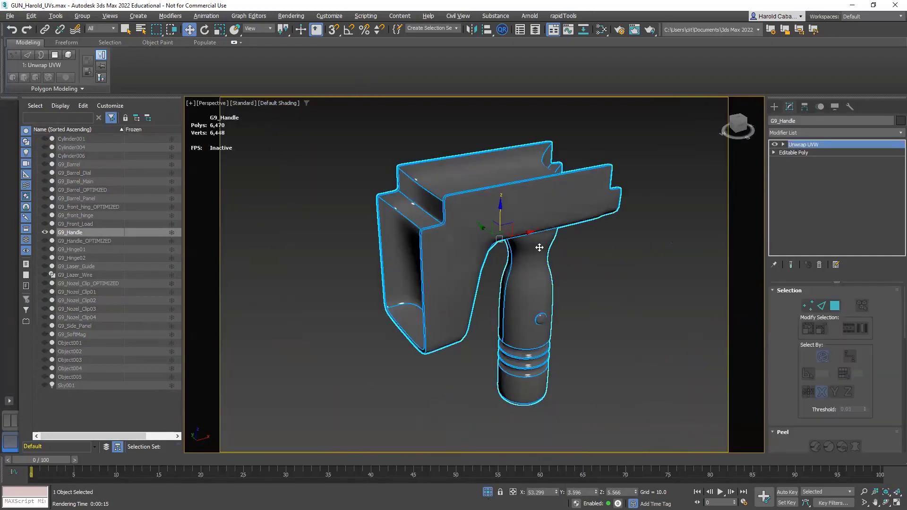
pyautogui.press('F4')
pyautogui.keyDown('alt'); pyautogui.moveTo(615, 270); pyautogui.dragTo(631, 251, button='middle'); pyautogui.keyUp('alt')
pyautogui.scroll(-3, 834, 387)
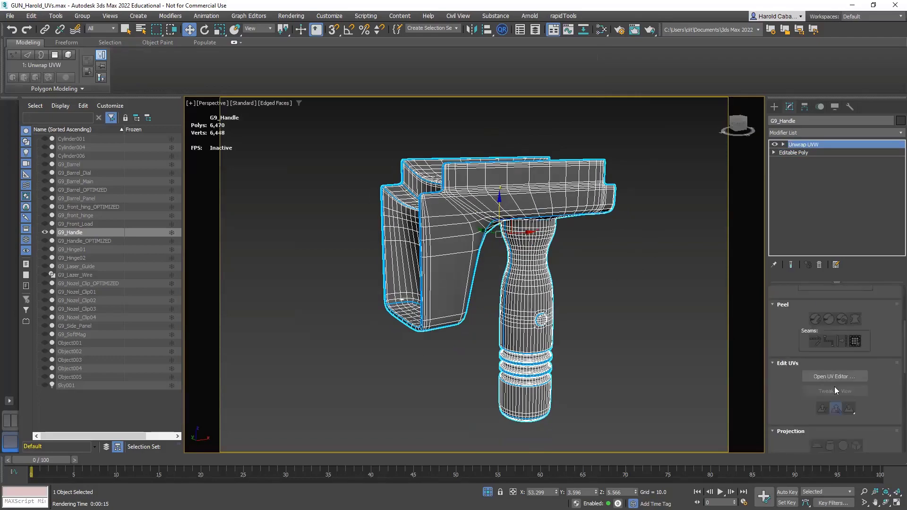
pyautogui.click(834, 376)
pyautogui.click(326, 38)
# Step: Begin exporting the handle from the File menu with the OBJ exporter
pyautogui.keyDown('alt'); pyautogui.moveTo(473, 236); pyautogui.dragTo(499, 211, button='middle'); pyautogui.keyUp('alt')
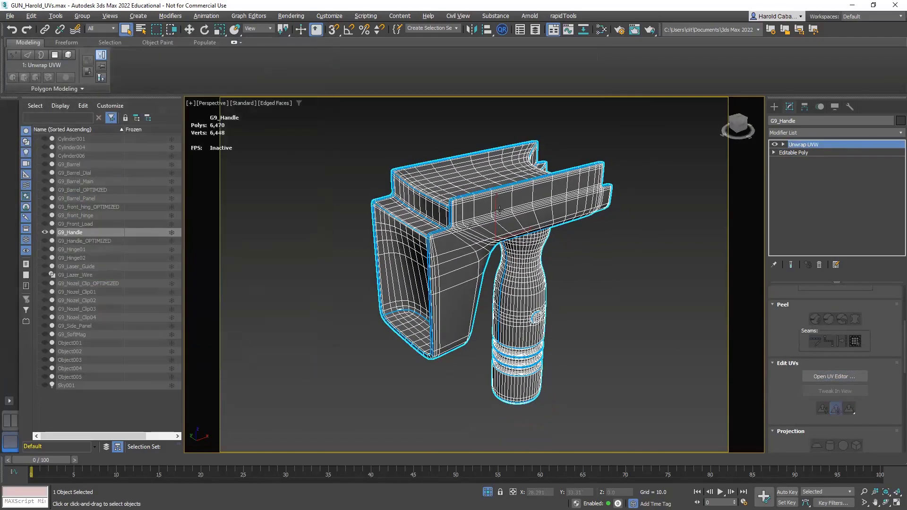
pyautogui.click(9, 15)
pyautogui.click(142, 141)
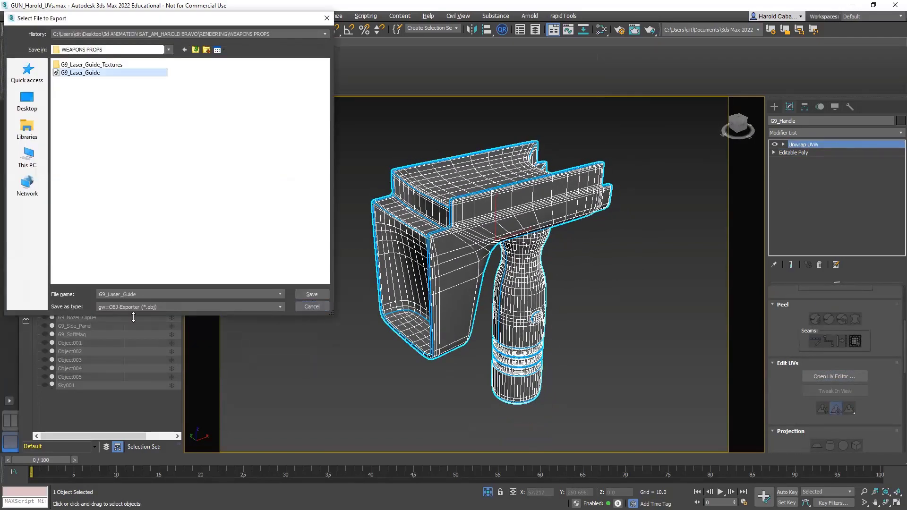
# Step: Save the export file as G9_Handle after dismissing the warning
pyautogui.click(279, 294)
pyautogui.click(123, 331)
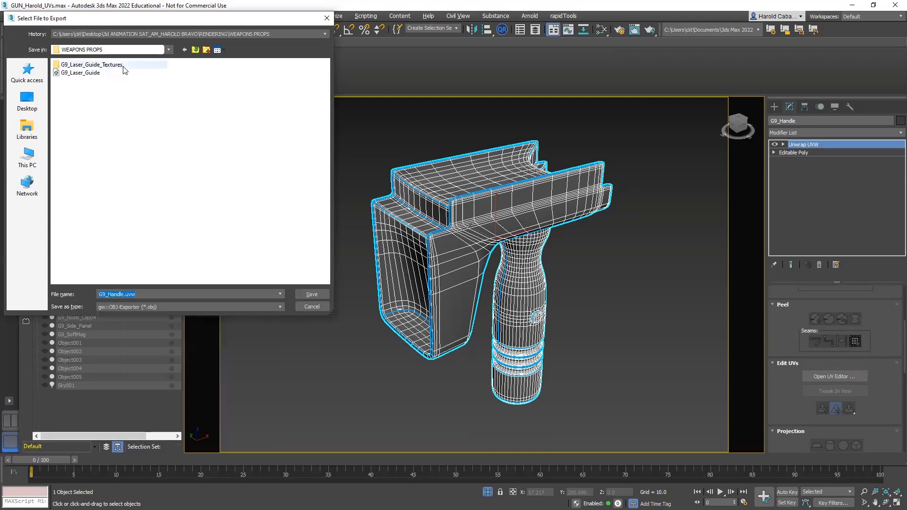
pyautogui.click(311, 295)
pyautogui.click(547, 278)
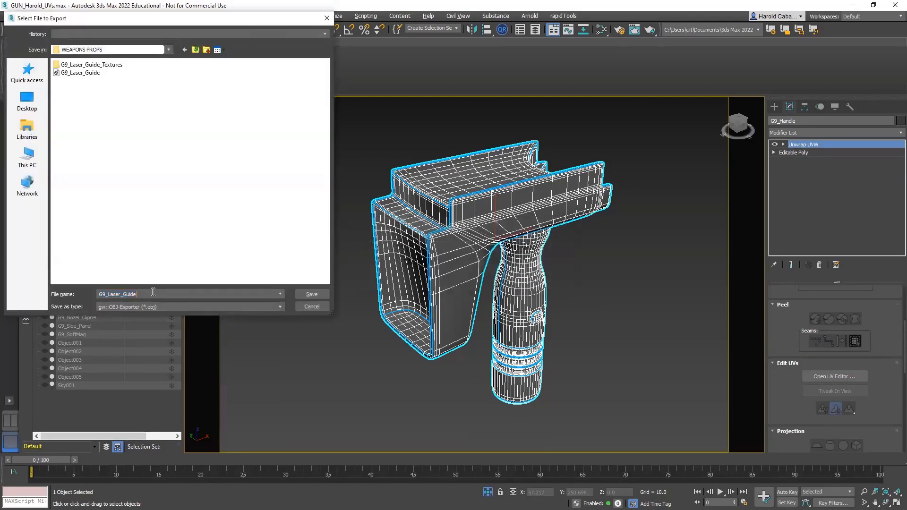
pyautogui.write('G9_Handle')
pyautogui.click(312, 294)
# Step: Accept the OBJ export options, clear the selection and minimise 3ds Max
pyautogui.click(396, 337)
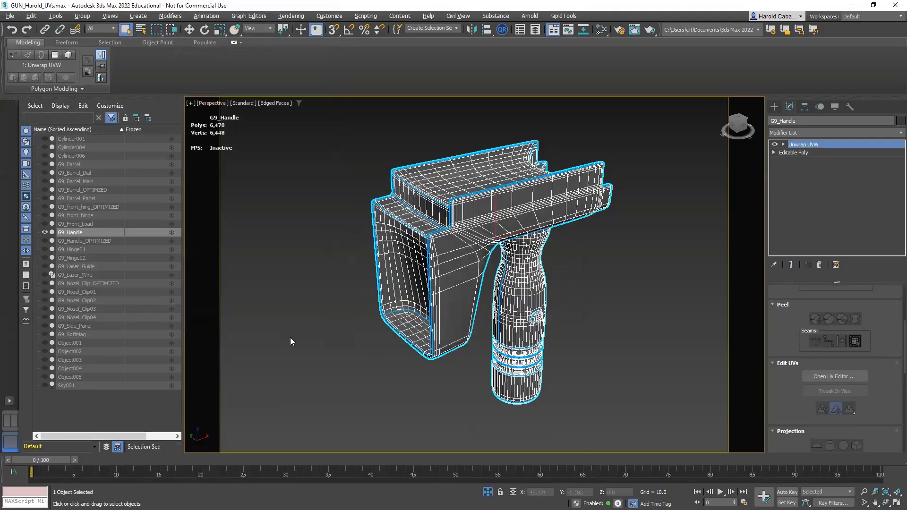
pyautogui.click(290, 337)
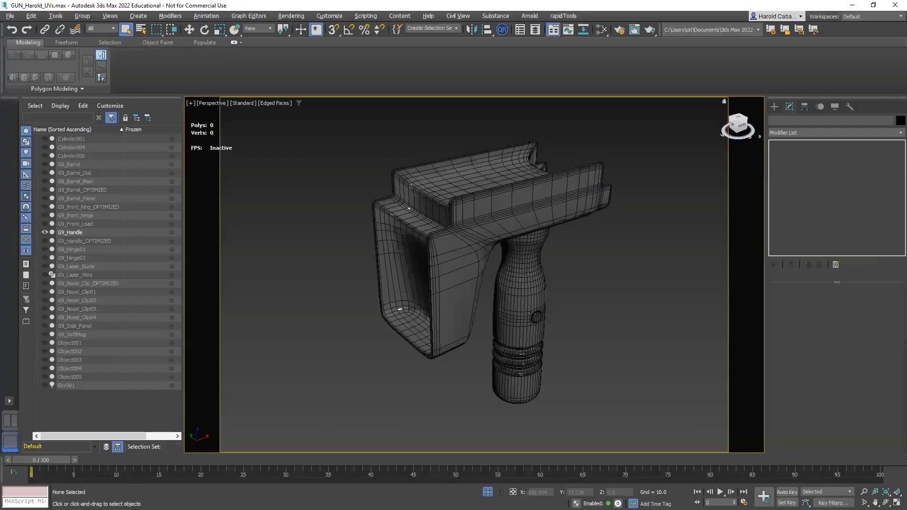
pyautogui.click(853, 6)
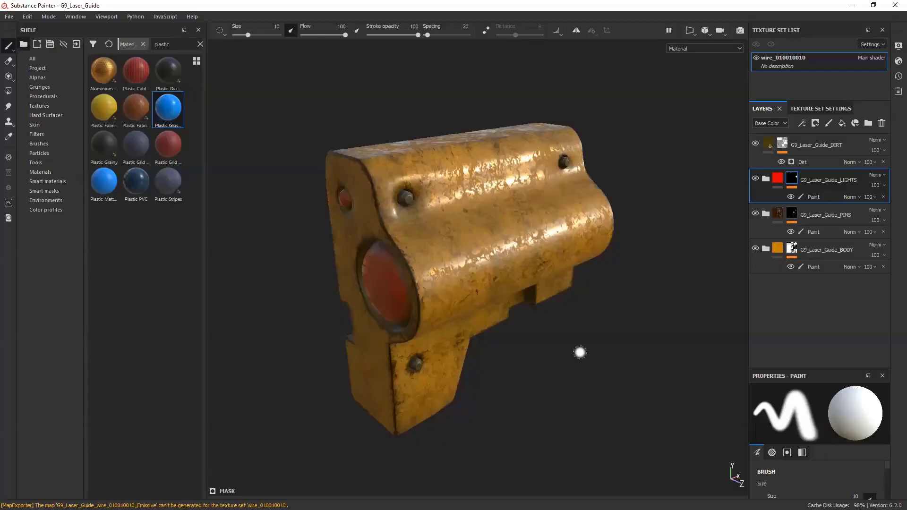
# Step: Create a new project from G9_Handle.obj at 2048 resolution
pyautogui.click(7, 18)
pyautogui.click(28, 28)
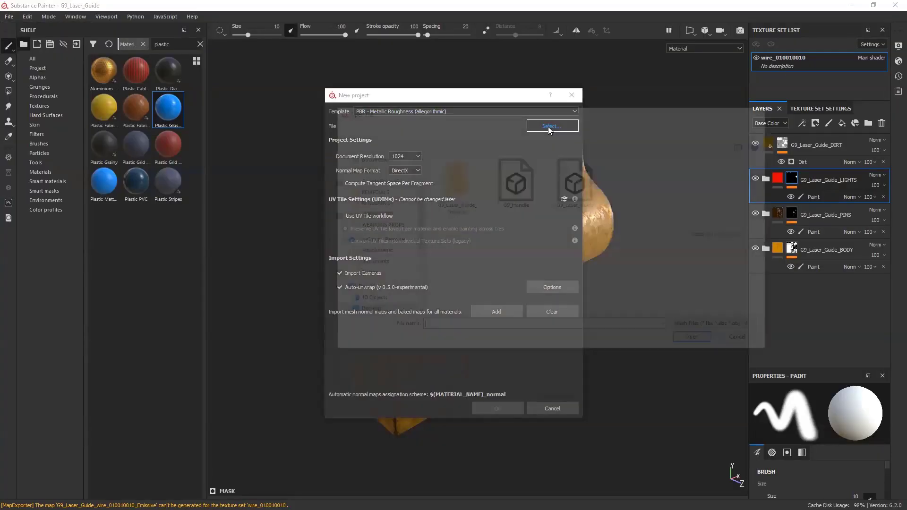
pyautogui.click(553, 123)
pyautogui.click(514, 182)
pyautogui.click(698, 342)
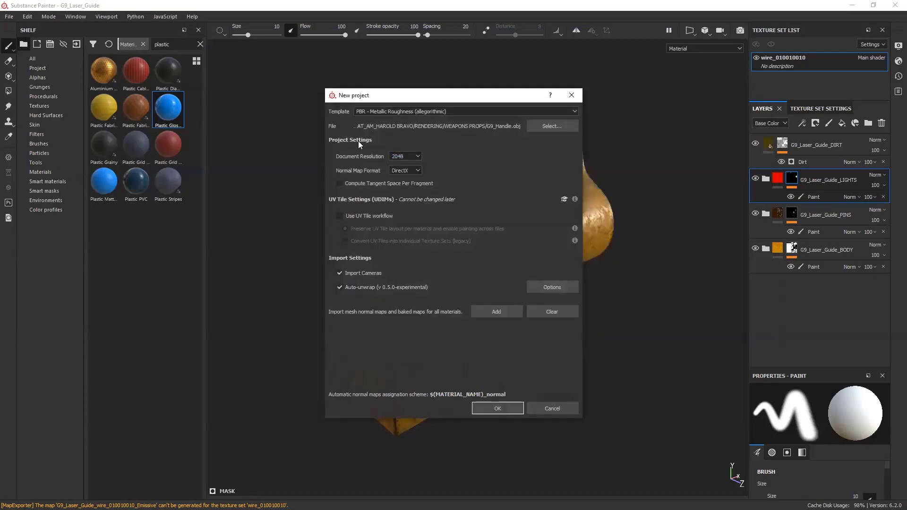
pyautogui.press('Return')
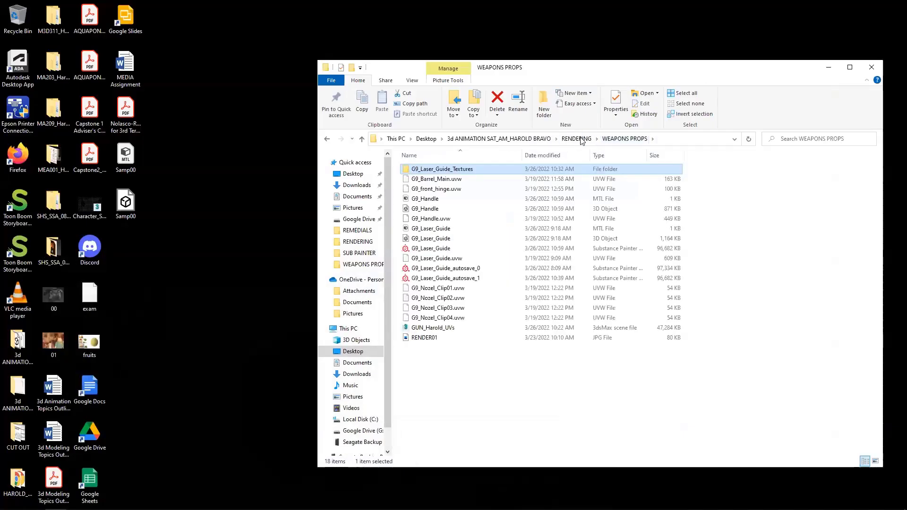
# Step: Delete the two old autosave files
pyautogui.moveTo(737, 264); pyautogui.dragTo(738, 274)
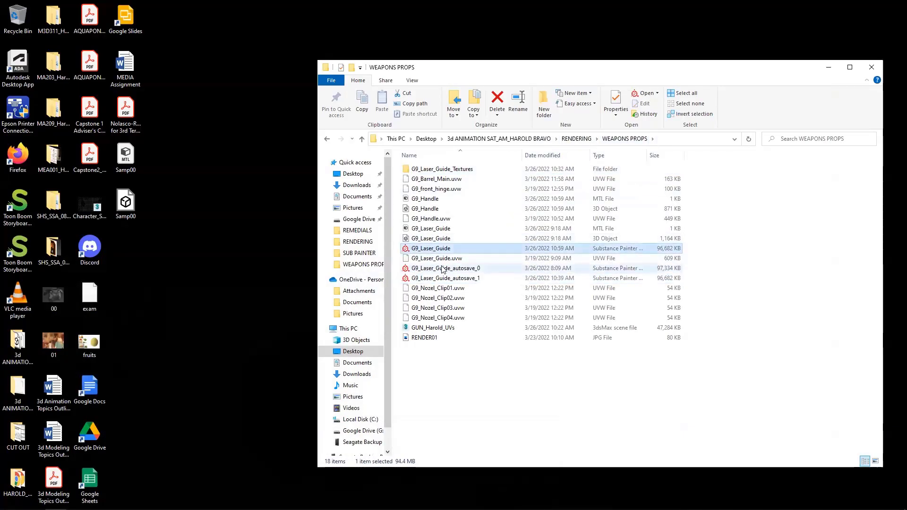
pyautogui.press('Delete')
pyautogui.press('Return')
# Step: Save the new project as G9_Handle
pyautogui.hotkey('ctrl', 's')
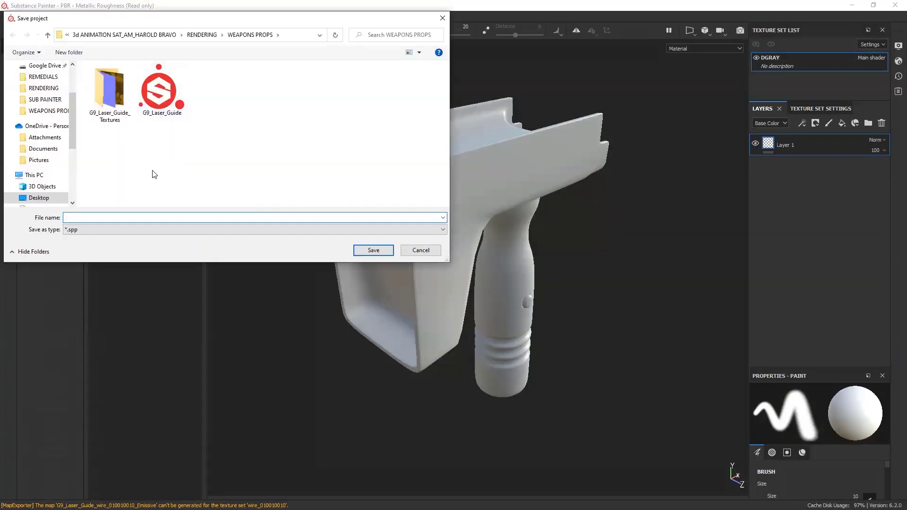
pyautogui.write('G')
pyautogui.click(119, 253)
pyautogui.press('BackSpace')
pyautogui.press('BackSpace')
pyautogui.press('BackSpace')
pyautogui.press('Return')
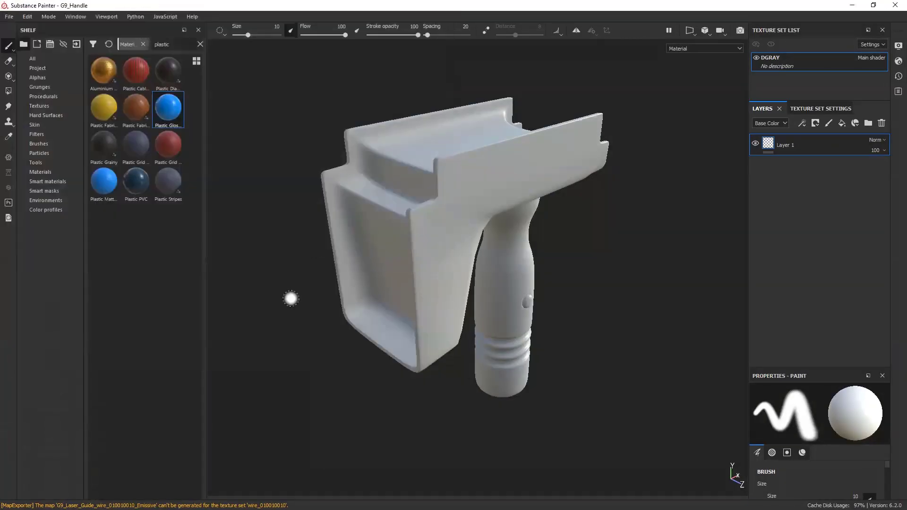
# Step: Bake world-space normal, ambient occlusion, curvature and position maps, excluding Thickness
pyautogui.keyDown('alt'); pyautogui.moveTo(598, 328); pyautogui.dragTo(621, 283); pyautogui.keyUp('alt')
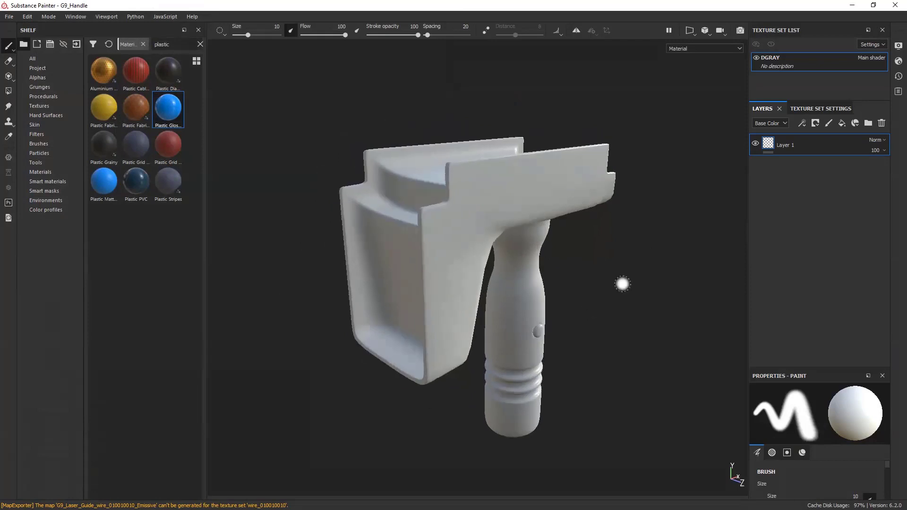
pyautogui.click(805, 109)
pyautogui.click(787, 124)
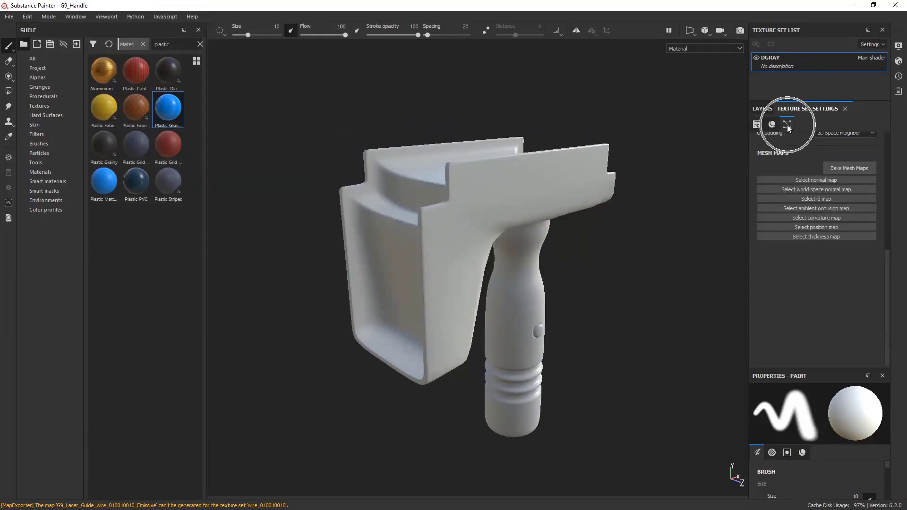
pyautogui.click(849, 168)
pyautogui.click(315, 263)
pyautogui.click(493, 128)
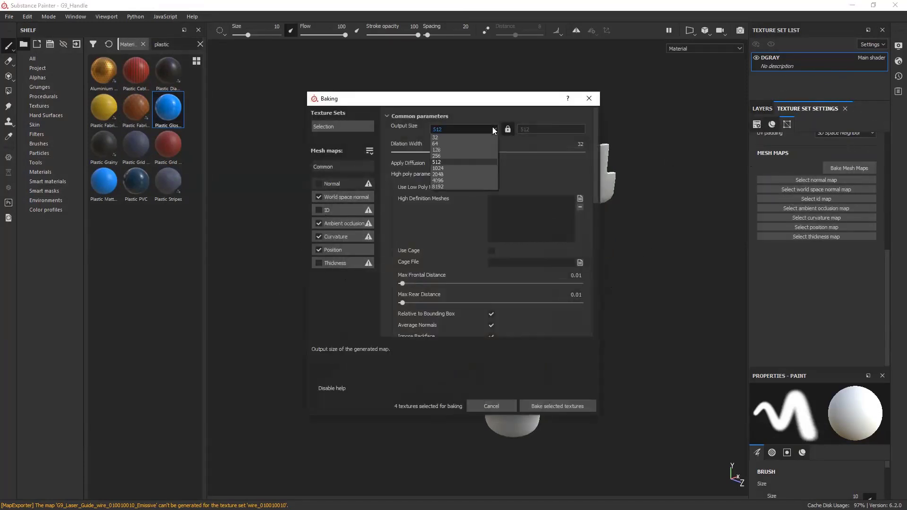
pyautogui.click(547, 407)
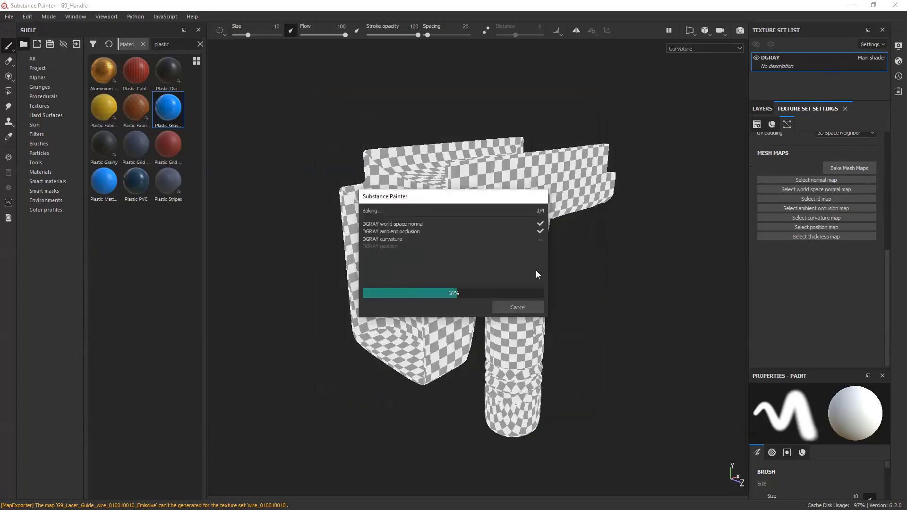
pyautogui.click(501, 306)
# Step: Show the UV layout beside the 3D view and add a new layer folder
pyautogui.click(690, 31)
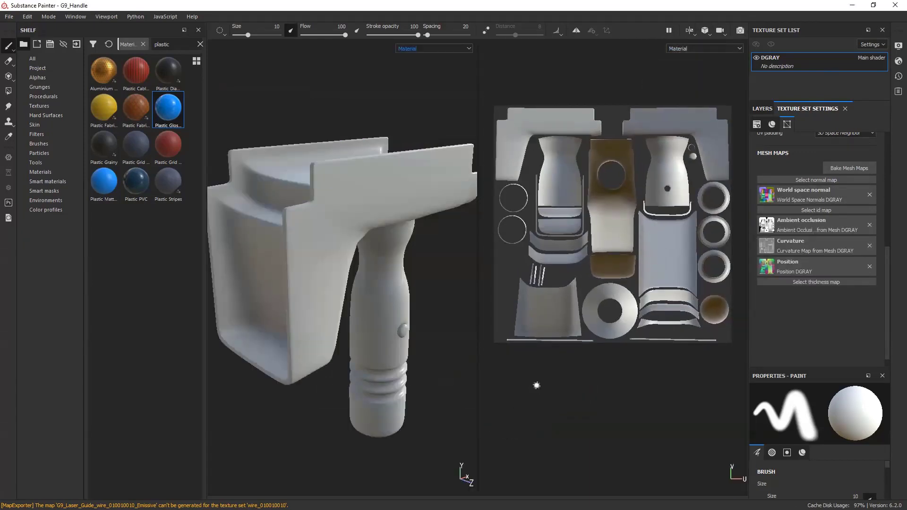
pyautogui.click(761, 108)
pyautogui.click(869, 123)
pyautogui.write('G9_Handle_Main')
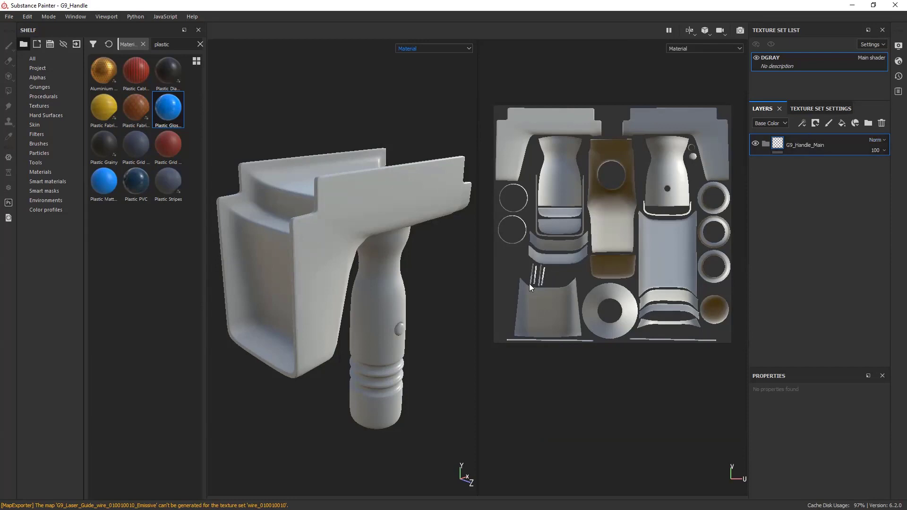
# Step: Fill G9_Handle_Main with Plastic Glossy tinted dark blue-grey, roughness raised to 0.5281
pyautogui.moveTo(468, 269)
pyautogui.keyDown('alt'); pyautogui.mouseDown()
pyautogui.moveTo(392, 250)
pyautogui.moveTo(427, 256)
pyautogui.mouseUp(); pyautogui.keyUp('alt')
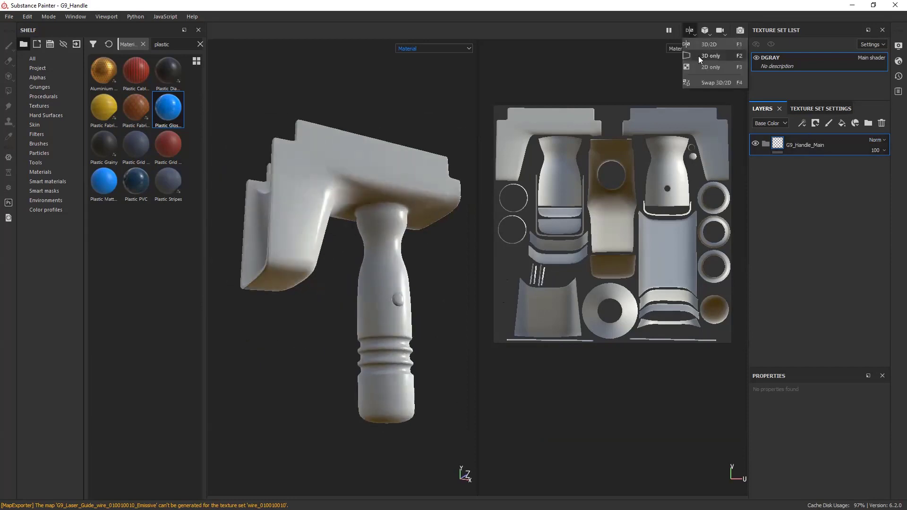
pyautogui.click(698, 56)
pyautogui.moveTo(832, 142); pyautogui.dragTo(831, 144)
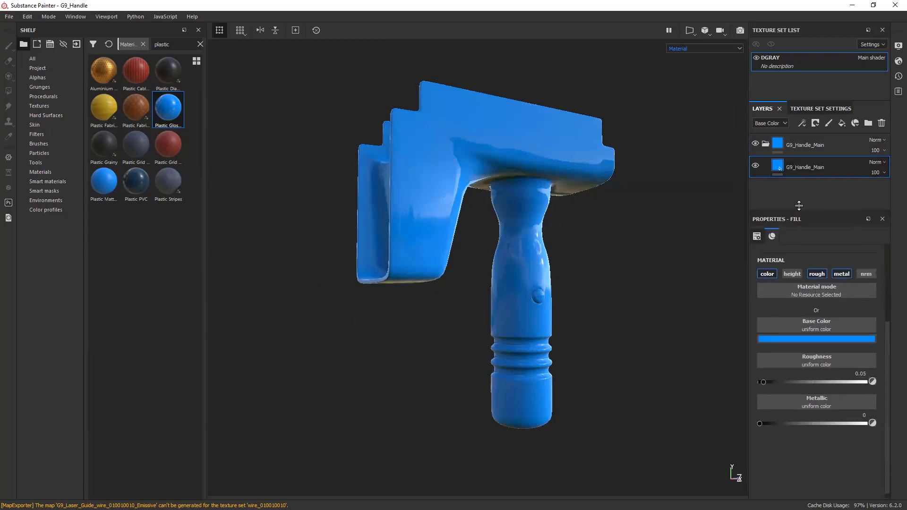
pyautogui.click(815, 350)
pyautogui.click(831, 421)
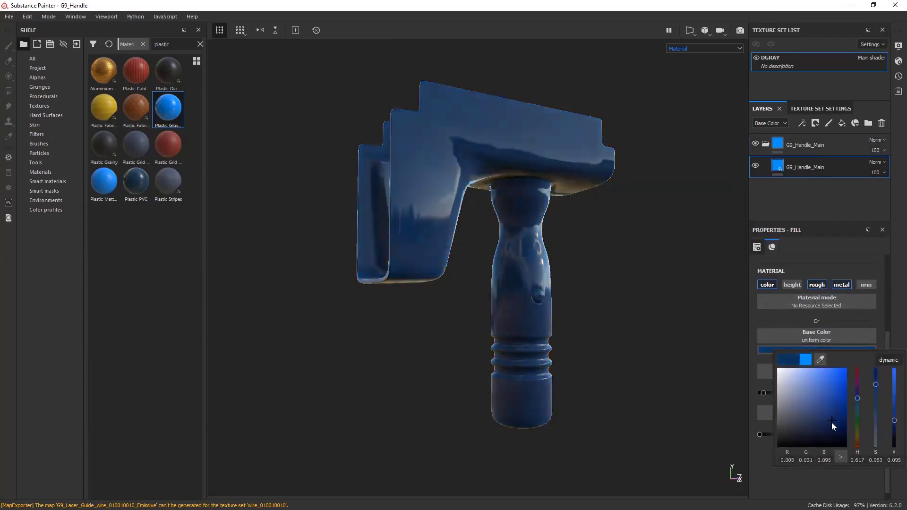
pyautogui.moveTo(786, 393); pyautogui.dragTo(815, 392)
# Step: Add a Plastic Grainy layer with roughness 0.26 and normal intensity softened to 0.08
pyautogui.scroll(3, 517, 238)
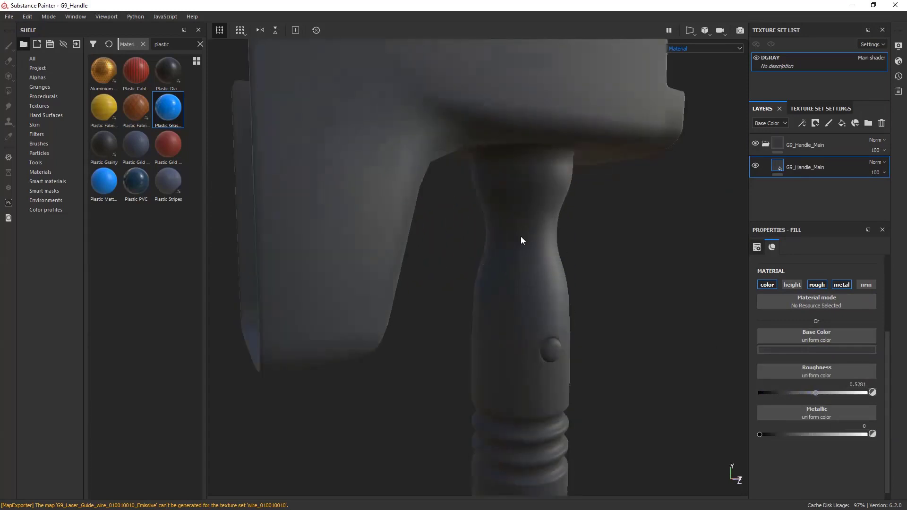
pyautogui.moveTo(104, 150)
pyautogui.mouseDown()
pyautogui.moveTo(818, 139)
pyautogui.moveTo(833, 165)
pyautogui.mouseUp()
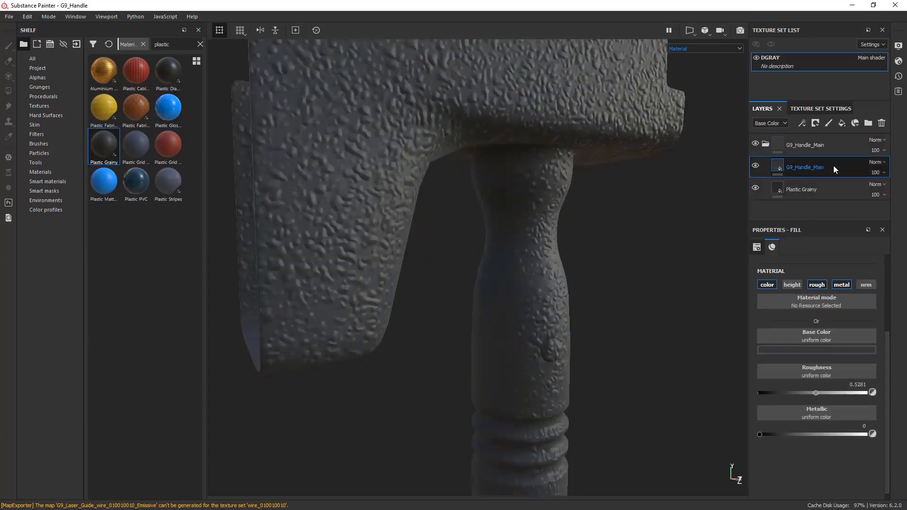
pyautogui.click(822, 144)
pyautogui.click(818, 165)
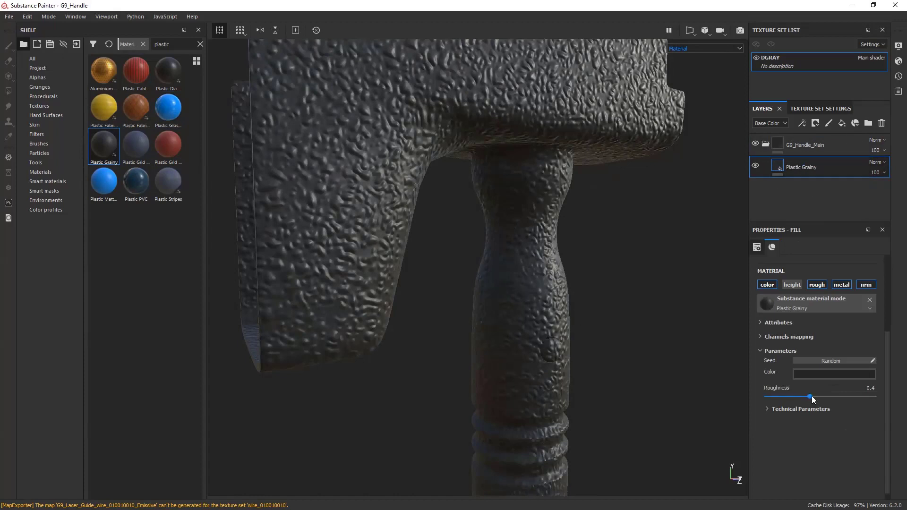
pyautogui.moveTo(811, 396); pyautogui.dragTo(794, 397)
pyautogui.click(760, 337)
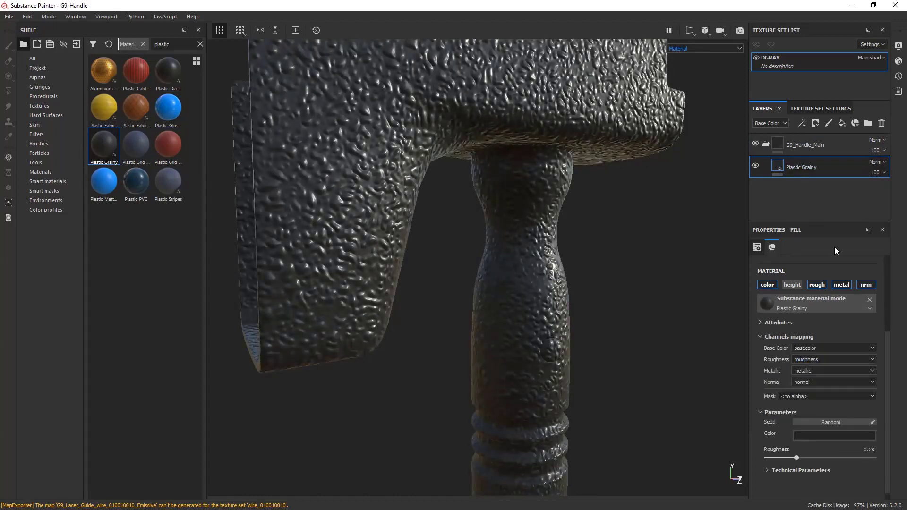
pyautogui.click(789, 462)
pyautogui.scroll(-2, 850, 433)
pyautogui.moveTo(824, 437)
pyautogui.mouseDown()
pyautogui.moveTo(789, 438)
pyautogui.moveTo(803, 457)
pyautogui.moveTo(803, 476)
pyautogui.moveTo(790, 477)
pyautogui.mouseUp()
pyautogui.moveTo(788, 438); pyautogui.dragTo(777, 438)
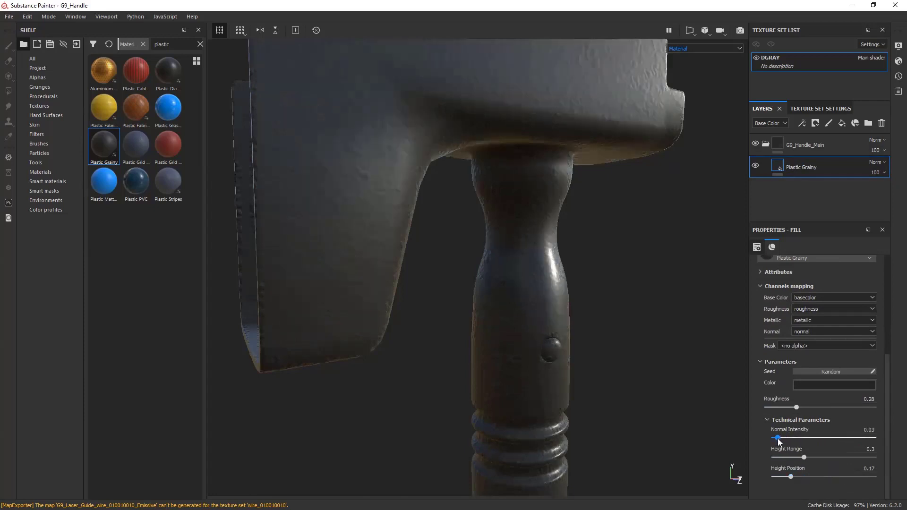
# Step: Switch the Plastic Grainy fill to tri-planar projection at scale 2
pyautogui.keyDown('alt'); pyautogui.moveTo(633, 330); pyautogui.dragTo(451, 344); pyautogui.keyUp('alt')
pyautogui.scroll(2, 816, 284)
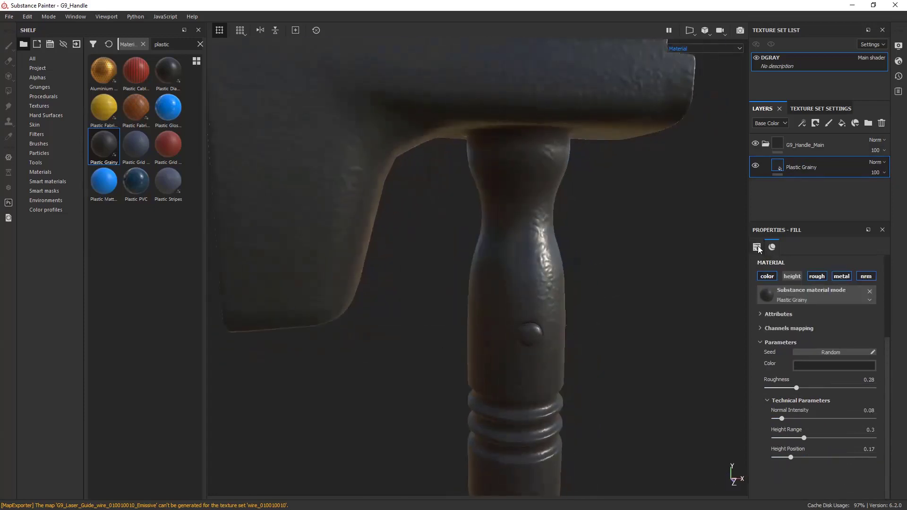
pyautogui.scroll(2, 816, 276)
pyautogui.click(816, 275)
pyautogui.click(816, 286)
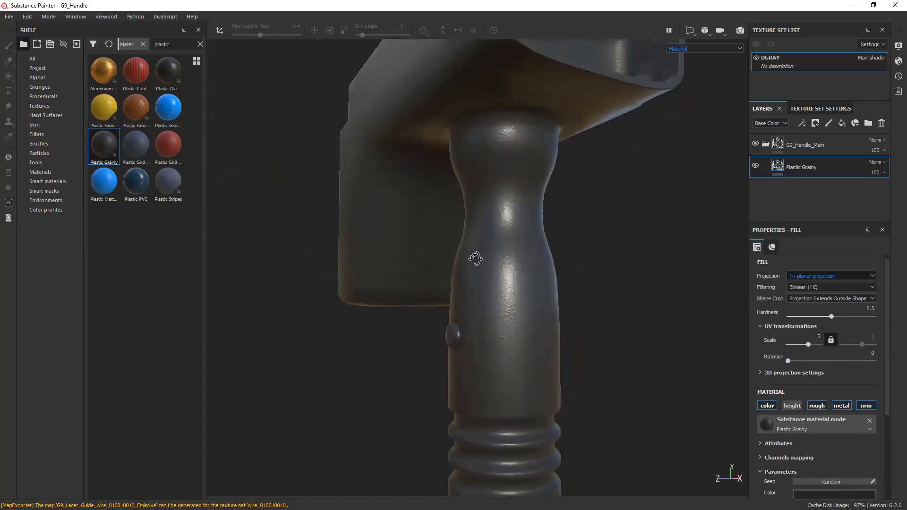
pyautogui.moveTo(471, 257)
pyautogui.keyDown('alt'); pyautogui.mouseDown()
pyautogui.moveTo(644, 277)
pyautogui.moveTo(629, 279)
pyautogui.moveTo(644, 287)
pyautogui.moveTo(575, 334)
pyautogui.moveTo(636, 328)
pyautogui.moveTo(833, 197)
pyautogui.mouseUp(); pyautogui.keyUp('alt')
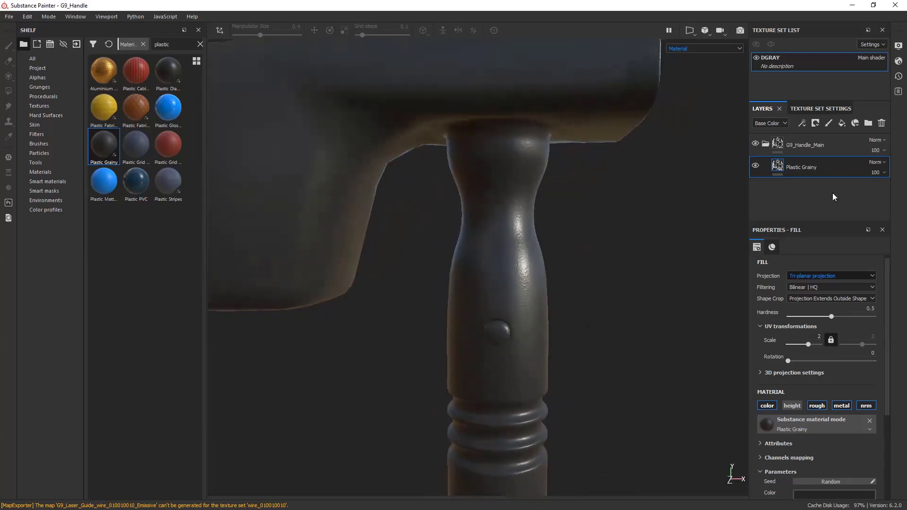
# Step: Give G9_Handle_Main a black mask with a polygon fill effect
pyautogui.click(778, 147)
pyautogui.rightClick(778, 146)
pyautogui.click(817, 147)
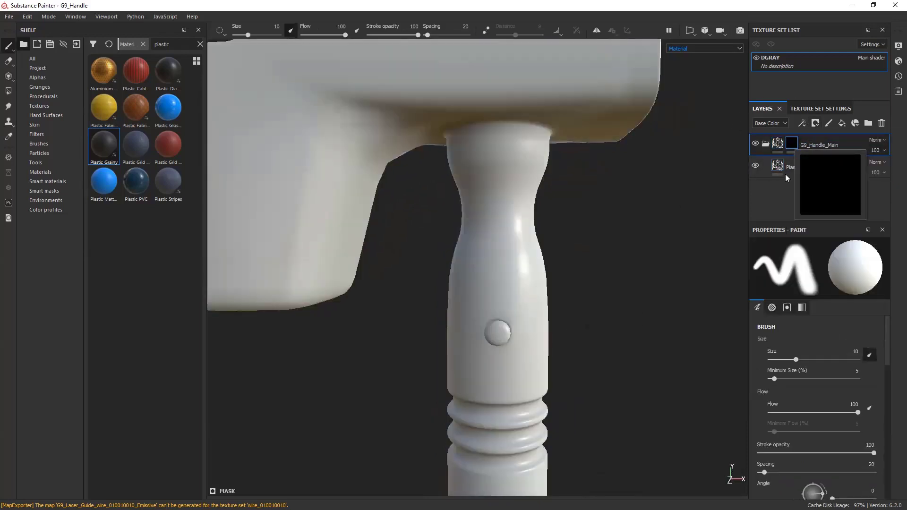
pyautogui.click(802, 123)
pyautogui.click(821, 146)
pyautogui.click(8, 91)
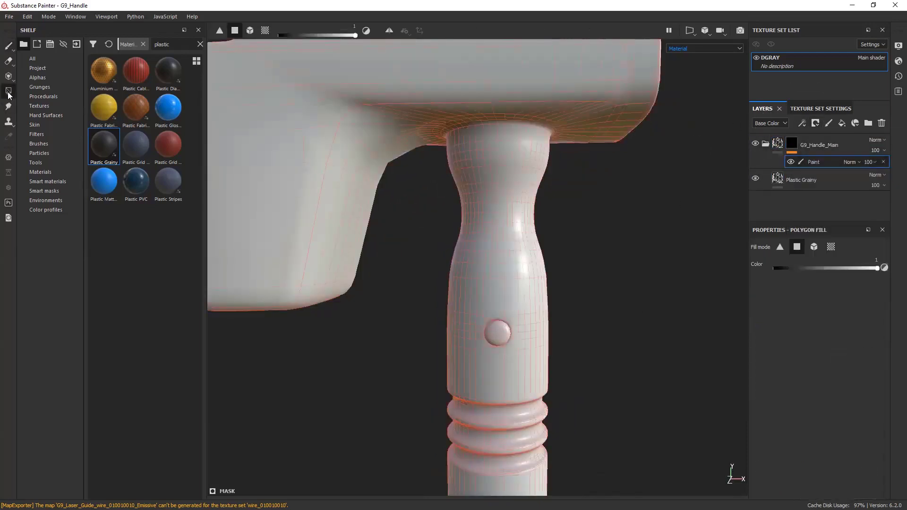
# Step: Orbit and zoom around the handle to fill only the head in the mask
pyautogui.scroll(-2, 503, 328)
pyautogui.scroll(-3, 490, 343)
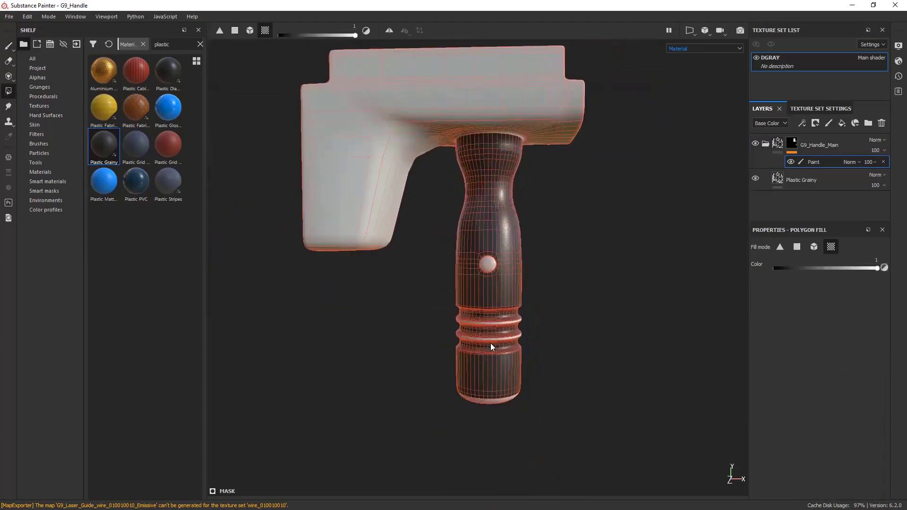
pyautogui.scroll(10, 481, 365)
pyautogui.scroll(-3, 496, 367)
pyautogui.scroll(3, 523, 312)
pyautogui.moveTo(523, 312)
pyautogui.keyDown('alt'); pyautogui.mouseDown()
pyautogui.moveTo(462, 267)
pyautogui.moveTo(236, 195)
pyautogui.moveTo(486, 280)
pyautogui.mouseUp(); pyautogui.keyUp('alt')
pyautogui.scroll(3, 556, 229)
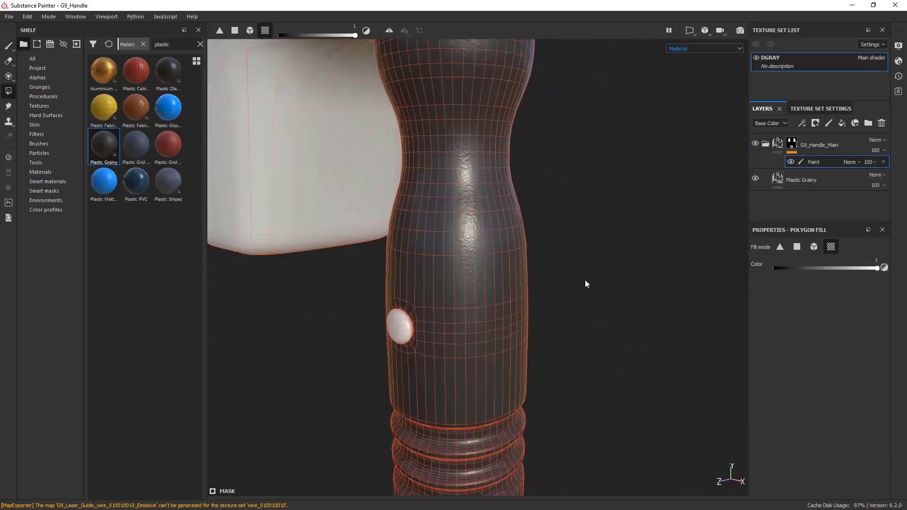
pyautogui.scroll(2, 408, 329)
pyautogui.scroll(3, 408, 329)
pyautogui.scroll(-2, 418, 300)
pyautogui.keyDown('alt'); pyautogui.moveTo(373, 275); pyautogui.dragTo(481, 310, button='middle'); pyautogui.keyUp('alt')
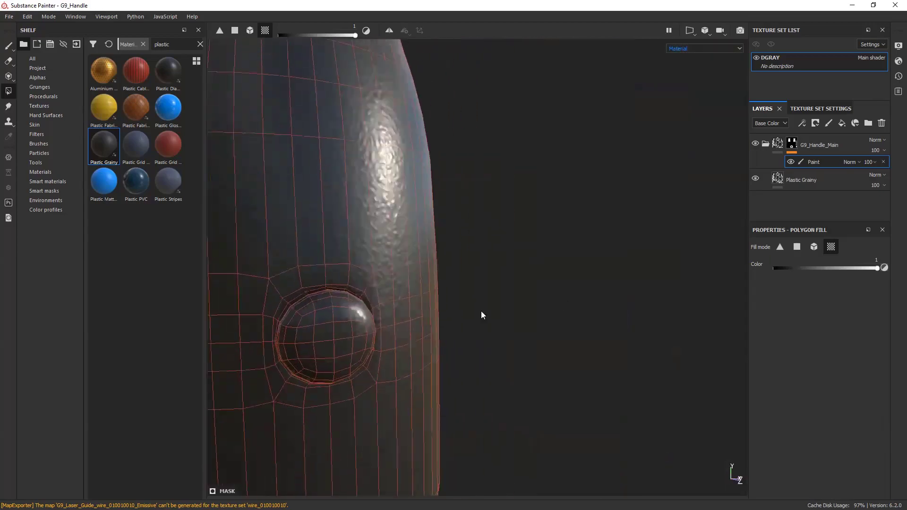
pyautogui.scroll(-2, 473, 344)
pyautogui.moveTo(473, 345)
pyautogui.keyDown('alt'); pyautogui.mouseDown()
pyautogui.moveTo(630, 340)
pyautogui.moveTo(570, 319)
pyautogui.mouseUp(); pyautogui.keyUp('alt')
# Step: Add a Plastic Glossy Pure layer above Plastic Grainy with a black mask and generator
pyautogui.click(830, 181)
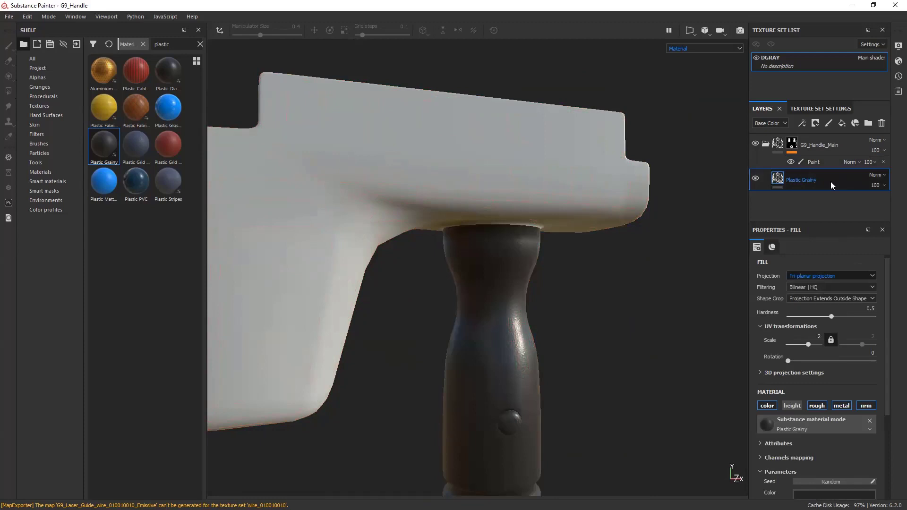
pyautogui.moveTo(168, 108); pyautogui.dragTo(770, 179)
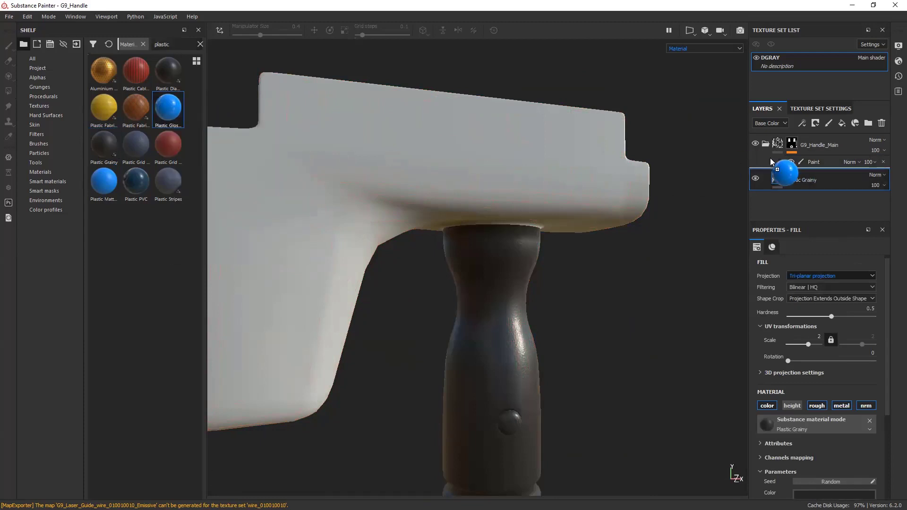
pyautogui.keyDown('alt'); pyautogui.moveTo(623, 303); pyautogui.dragTo(601, 256); pyautogui.keyUp('alt')
pyautogui.click(825, 145)
pyautogui.click(802, 123)
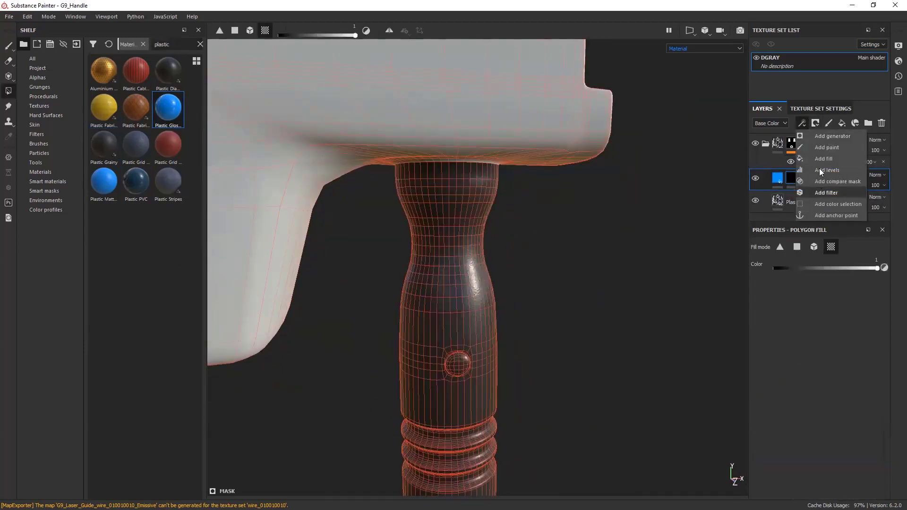
pyautogui.click(822, 137)
pyautogui.click(820, 260)
# Step: Apply the Metal Edge Wear generator to the glossy layer's mask
pyautogui.write('dirt')
pyautogui.press('BackSpace')
pyautogui.press('BackSpace')
pyautogui.press('BackSpace')
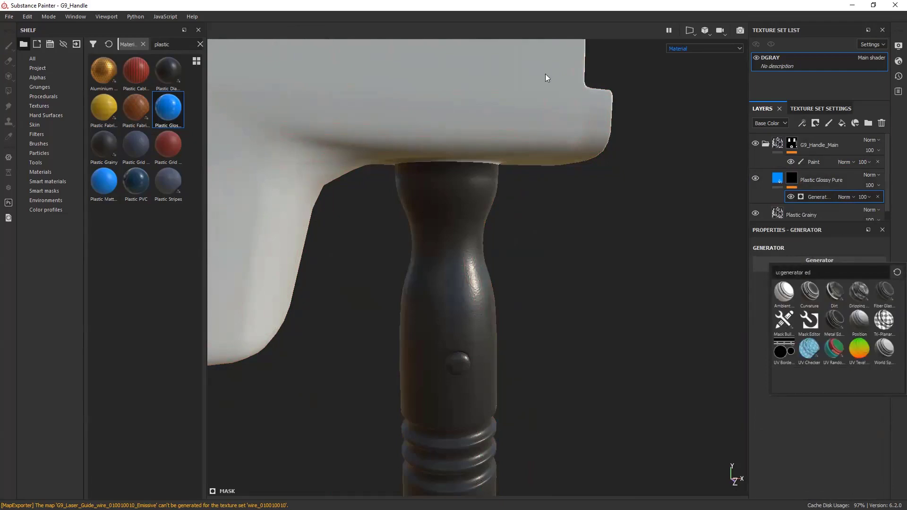
pyautogui.write('ed')
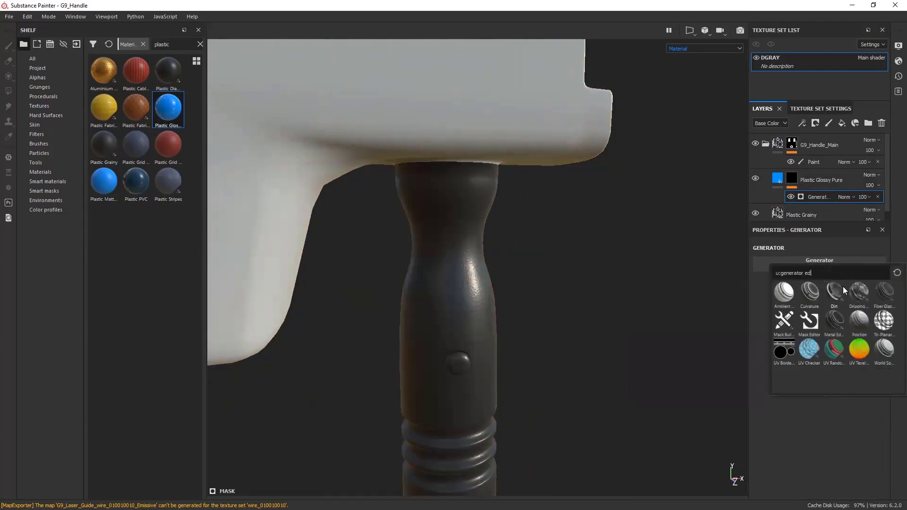
pyautogui.click(835, 321)
pyautogui.moveTo(632, 265)
pyautogui.keyDown('alt'); pyautogui.mouseDown()
pyautogui.moveTo(593, 242)
pyautogui.moveTo(617, 265)
pyautogui.mouseUp(); pyautogui.keyUp('alt')
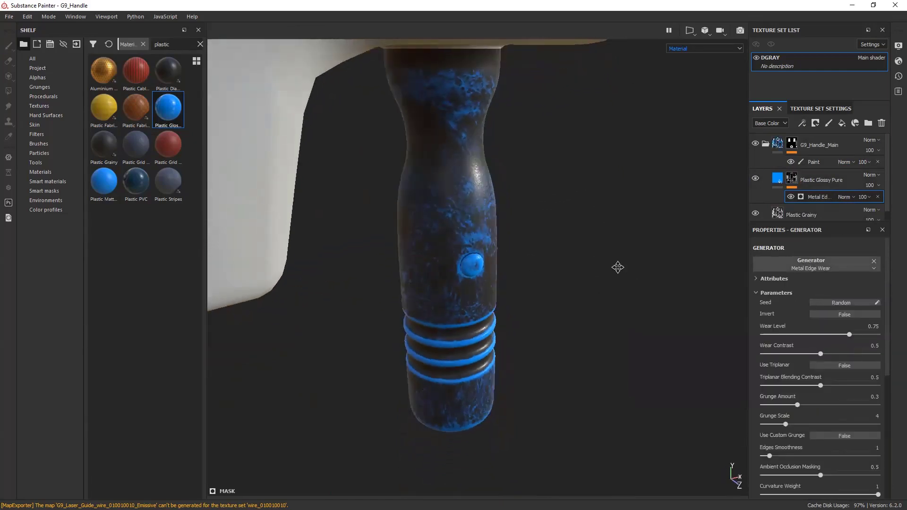
pyautogui.scroll(-2, 860, 258)
# Step: Undo and redo the edge wear changes to compare the result
pyautogui.press('4')
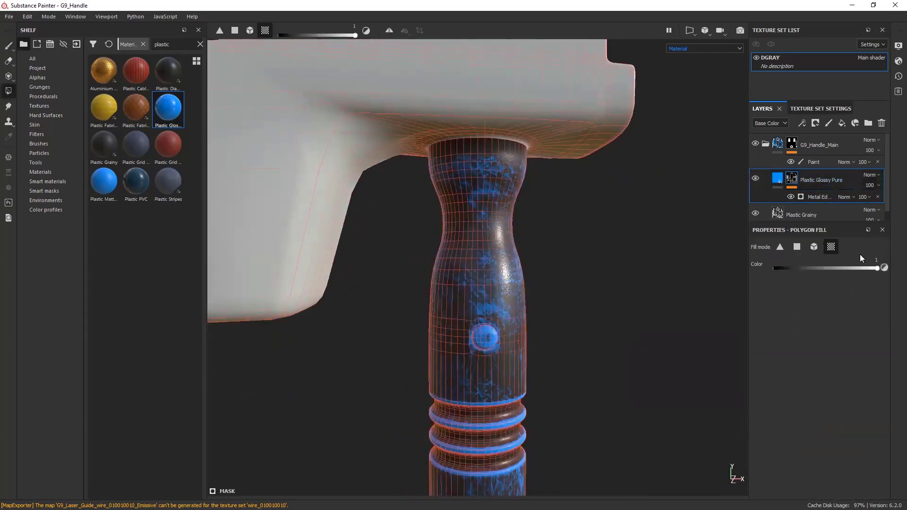
pyautogui.hotkey('ctrl', 'z')
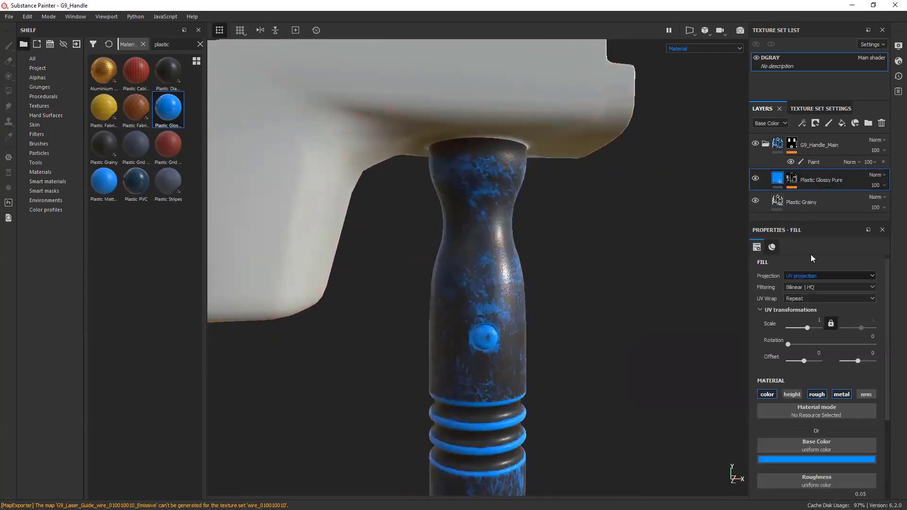
pyautogui.hotkey('ctrl', 'z')
pyautogui.hotkey('ctrl', 'z')
pyautogui.hotkey('ctrl', 'z')
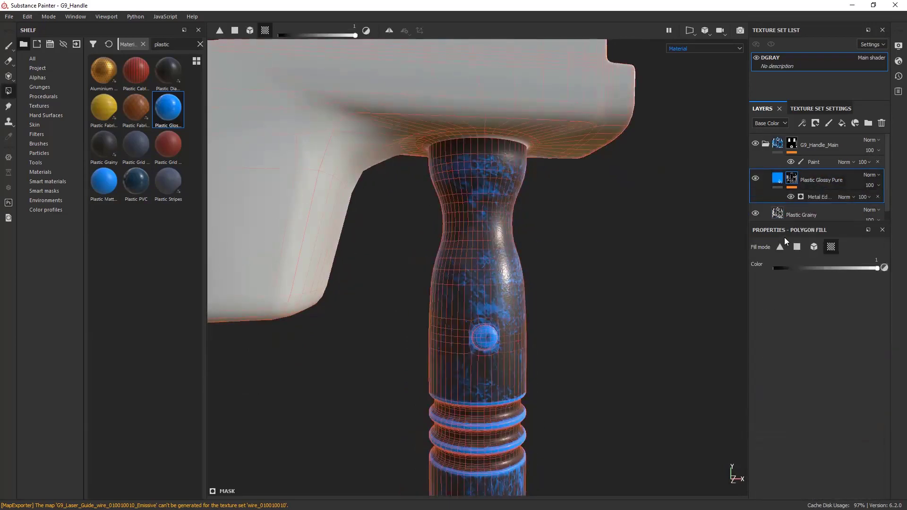
pyautogui.hotkey('ctrl', 'z')
pyautogui.hotkey('ctrl', 'y')
pyautogui.hotkey('ctrl', 'y')
pyautogui.hotkey('ctrl', 'y')
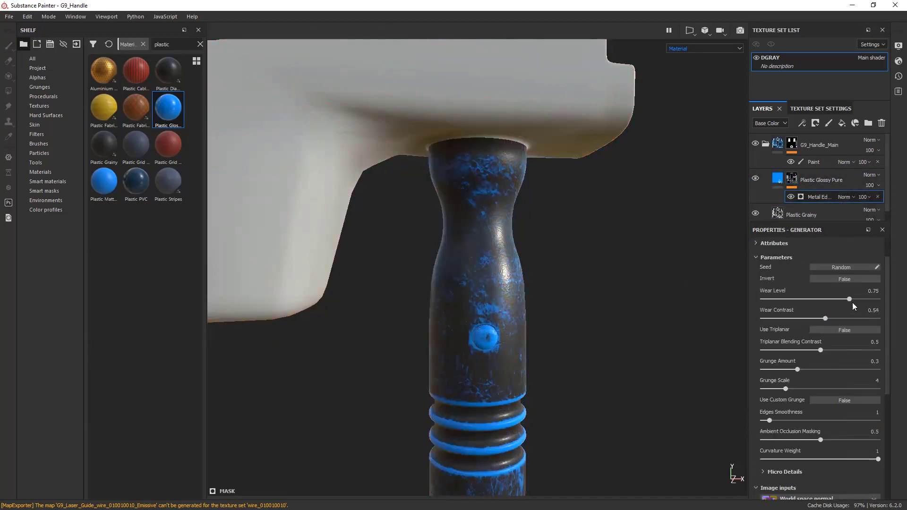
pyautogui.hotkey('ctrl', 'z')
# Step: Make the glossy wear layer dark blue-grey, shinier, with metallic about 0.65
pyautogui.click(805, 341)
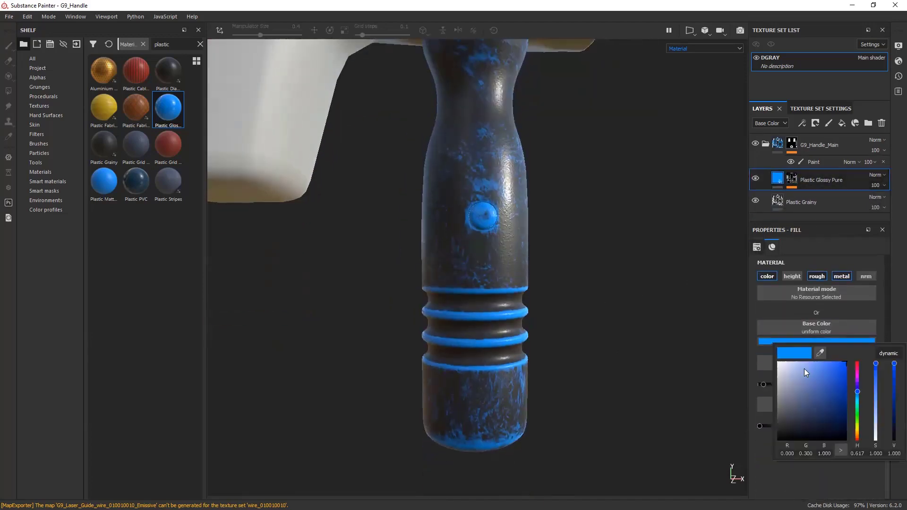
pyautogui.moveTo(806, 373); pyautogui.dragTo(798, 362)
pyautogui.moveTo(845, 389); pyautogui.dragTo(828, 421)
pyautogui.moveTo(857, 392)
pyautogui.mouseDown()
pyautogui.moveTo(859, 429)
pyautogui.moveTo(859, 398)
pyautogui.mouseUp()
pyautogui.moveTo(803, 373)
pyautogui.mouseDown()
pyautogui.moveTo(796, 364)
pyautogui.moveTo(786, 408)
pyautogui.mouseUp()
pyautogui.click(894, 404)
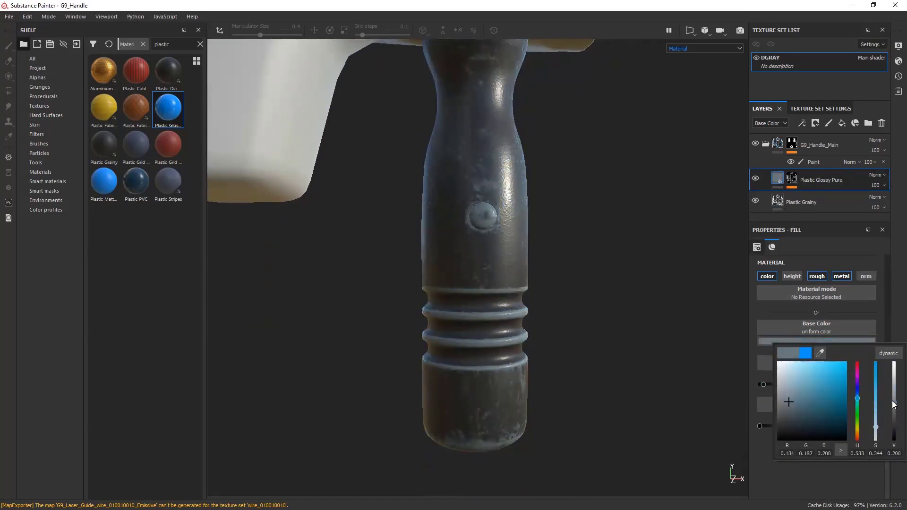
pyautogui.click(779, 341)
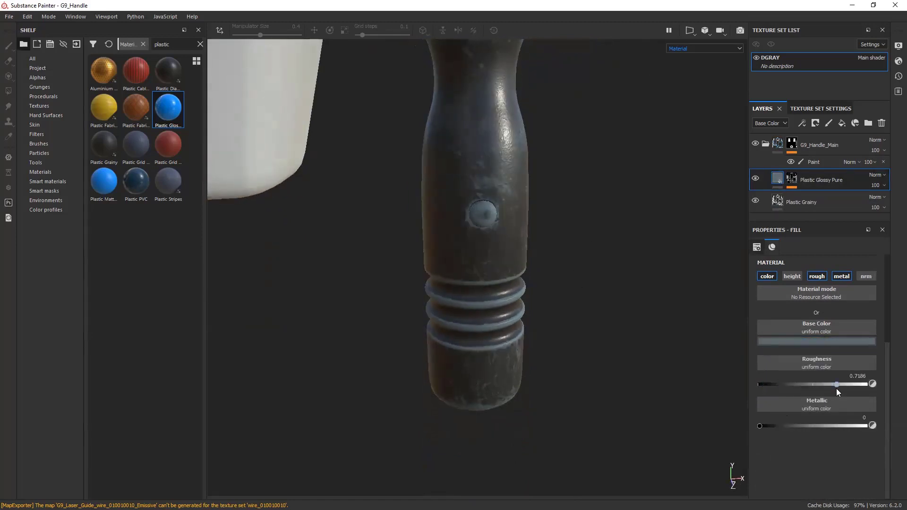
pyautogui.moveTo(760, 426); pyautogui.dragTo(829, 426)
pyautogui.keyDown('alt'); pyautogui.moveTo(558, 338); pyautogui.dragTo(633, 378); pyautogui.keyUp('alt')
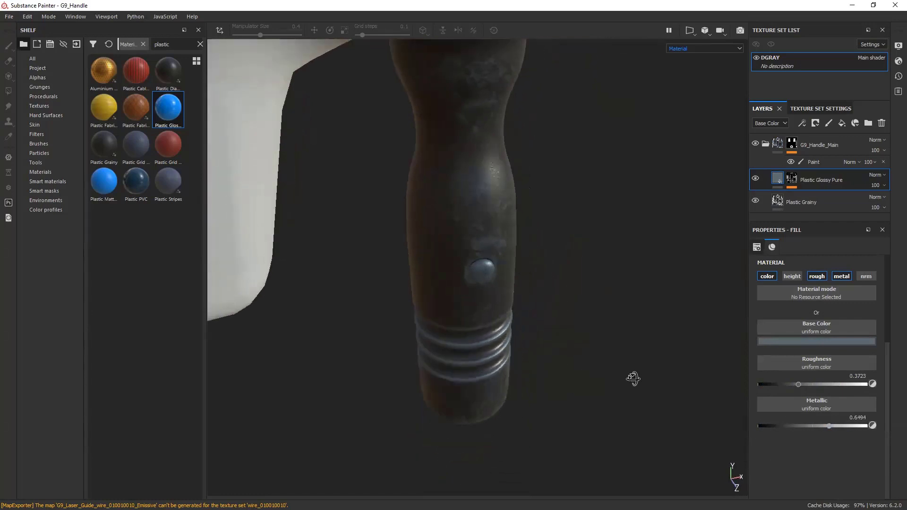
# Step: Tune Metal Edge Wear: lower wear level, grunge 0.39, edges smoothness 1.32
pyautogui.rightClick(814, 180)
pyautogui.click(831, 358)
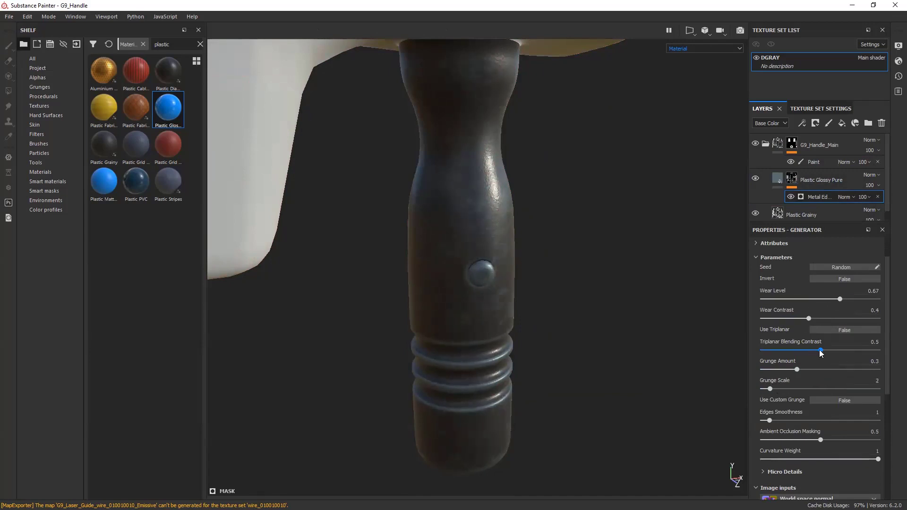
pyautogui.moveTo(782, 370); pyautogui.dragTo(807, 369)
pyautogui.keyDown('alt'); pyautogui.moveTo(508, 311); pyautogui.dragTo(526, 314); pyautogui.keyUp('alt')
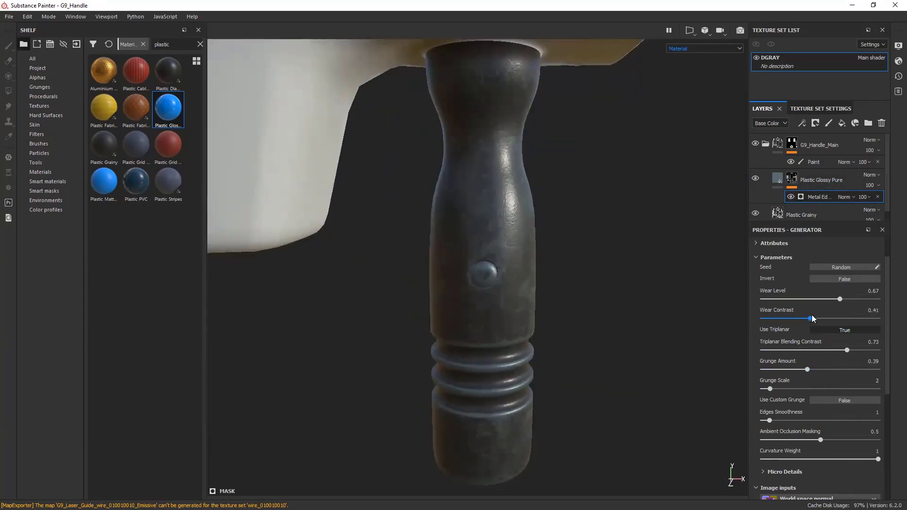
pyautogui.moveTo(839, 299); pyautogui.dragTo(810, 300)
pyautogui.keyDown('alt'); pyautogui.moveTo(597, 364); pyautogui.dragTo(633, 359); pyautogui.keyUp('alt')
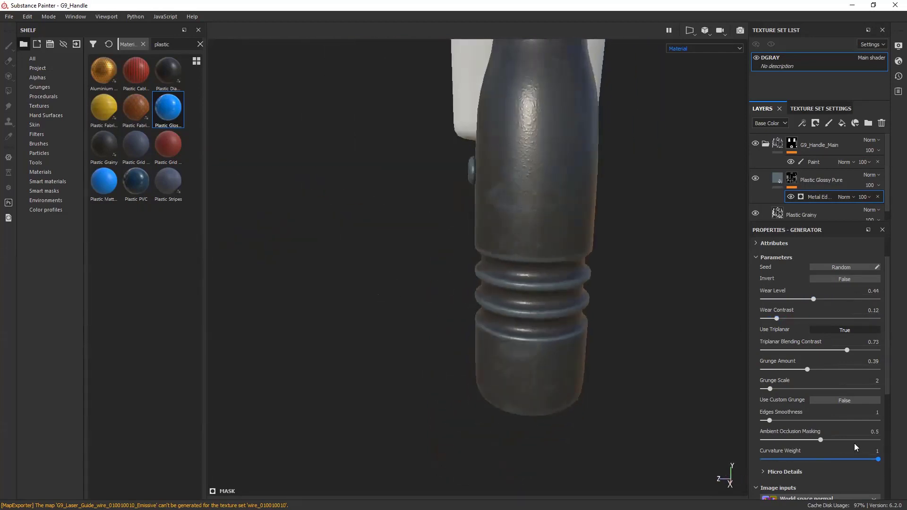
pyautogui.scroll(-3, 761, 340)
pyautogui.click(774, 343)
pyautogui.moveTo(597, 334)
pyautogui.keyDown('alt'); pyautogui.mouseDown()
pyautogui.moveTo(651, 321)
pyautogui.moveTo(611, 271)
pyautogui.moveTo(624, 272)
pyautogui.moveTo(623, 310)
pyautogui.mouseUp(); pyautogui.keyUp('alt')
# Step: Add Folder 1 holding a Plastic Grainy fill with normal intensity lowered to 0.02
pyautogui.press('4')
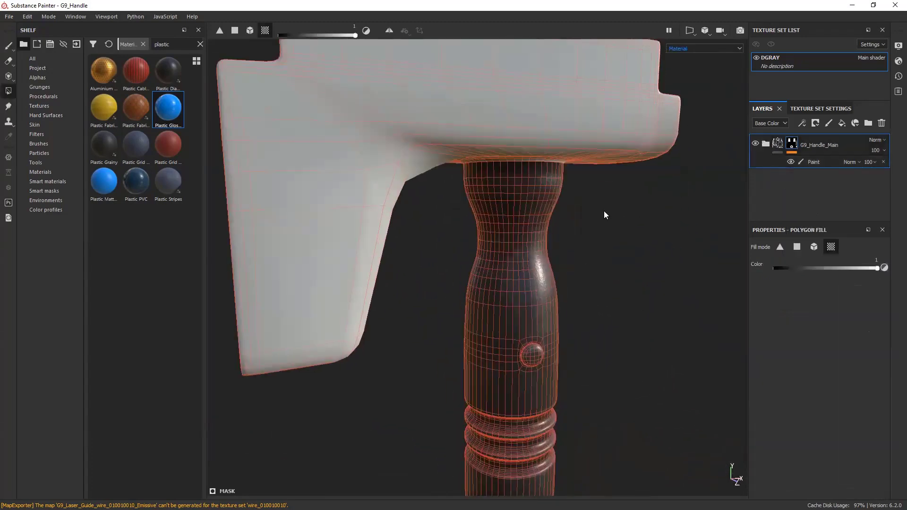
pyautogui.keyDown('alt'); pyautogui.moveTo(603, 211); pyautogui.dragTo(547, 203); pyautogui.keyUp('alt')
pyautogui.click(844, 183)
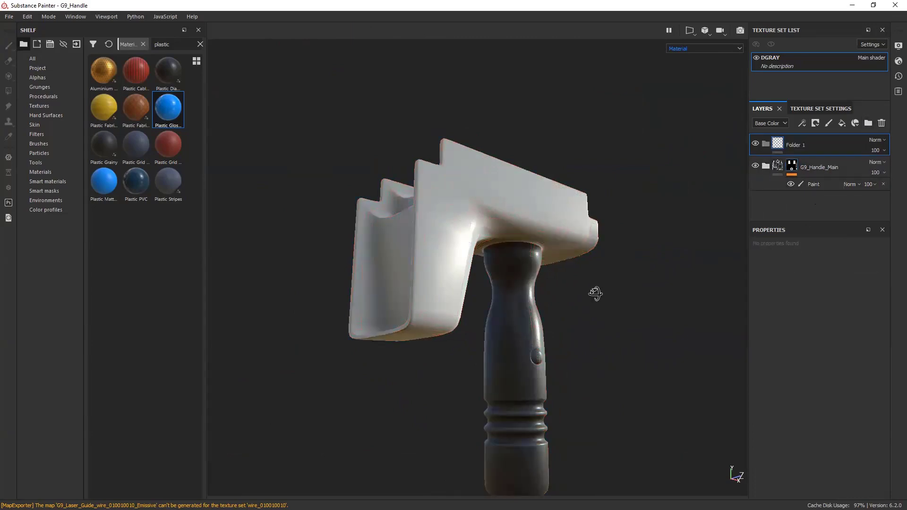
pyautogui.click(868, 123)
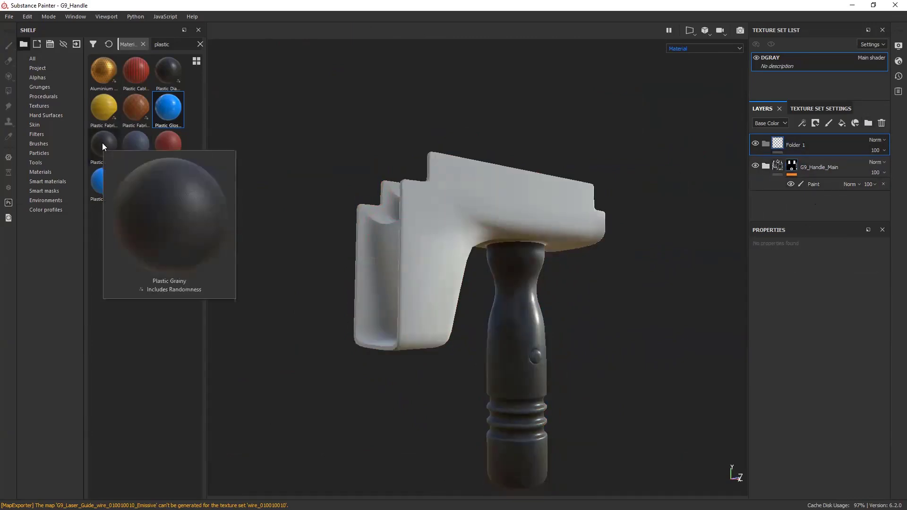
pyautogui.moveTo(102, 144); pyautogui.dragTo(831, 147)
pyautogui.moveTo(70, 186); pyautogui.dragTo(793, 149)
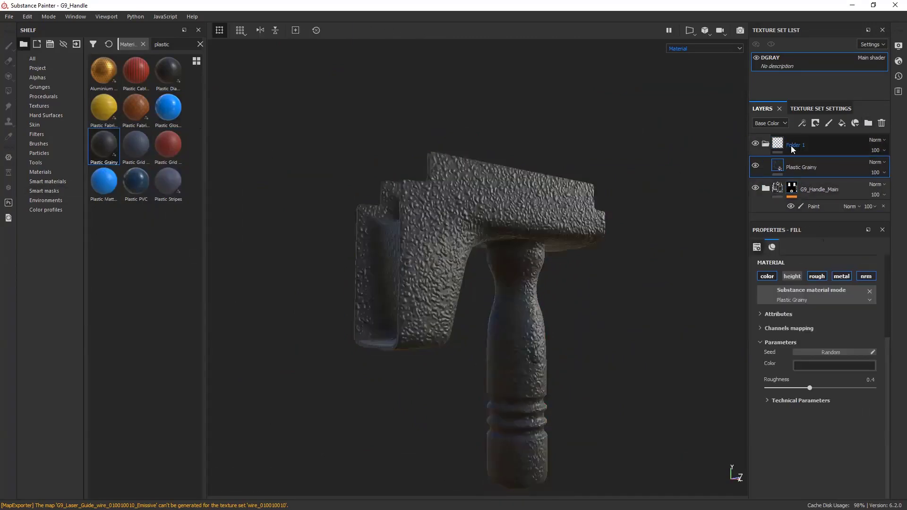
pyautogui.moveTo(824, 419); pyautogui.dragTo(777, 421)
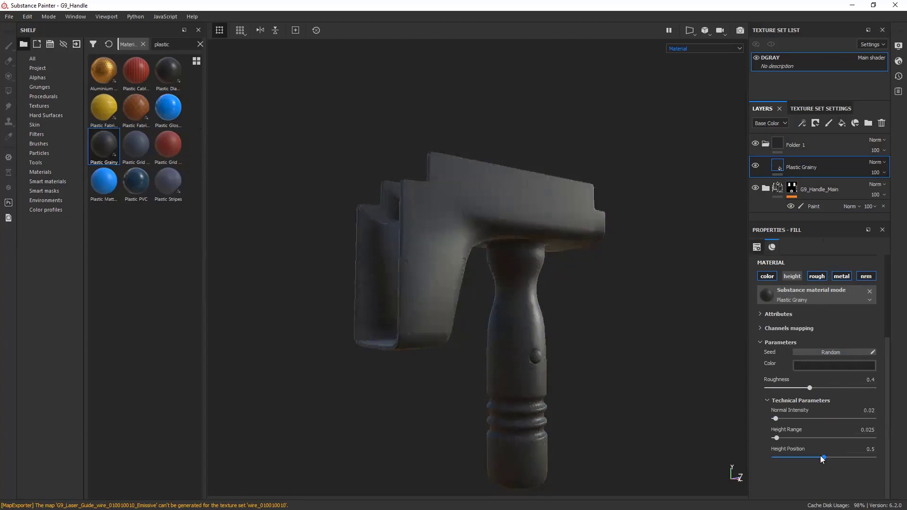
# Step: Review the fill's projection settings, toggling its colour channel off and back on
pyautogui.click(757, 247)
pyautogui.scroll(5, 492, 263)
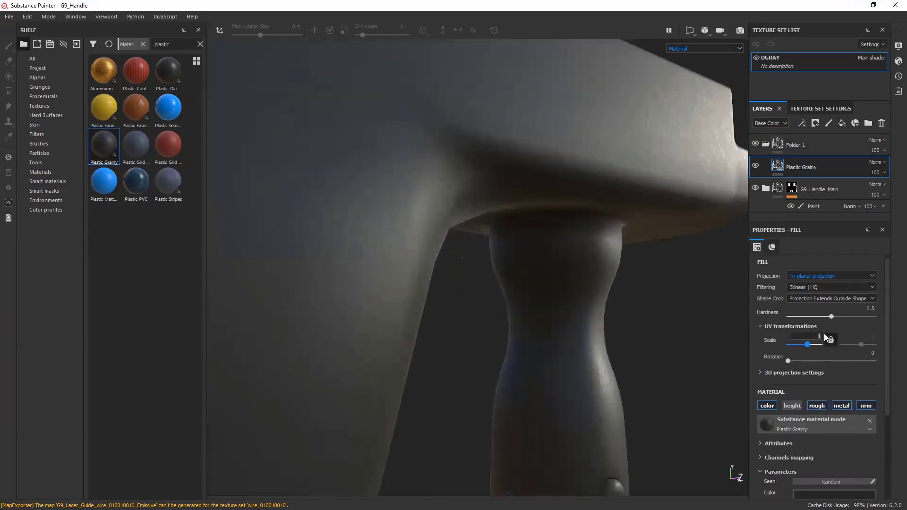
pyautogui.scroll(-5, 445, 257)
pyautogui.click(772, 246)
pyautogui.click(767, 276)
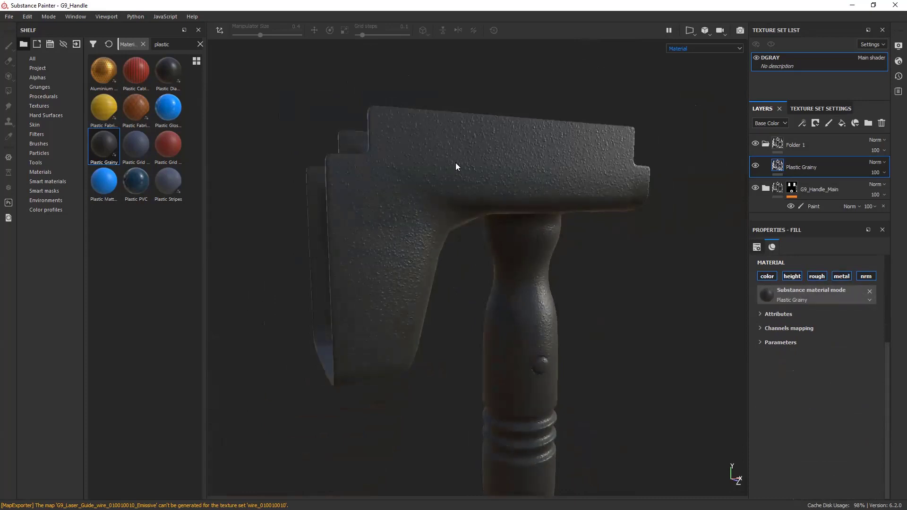
pyautogui.click(803, 167)
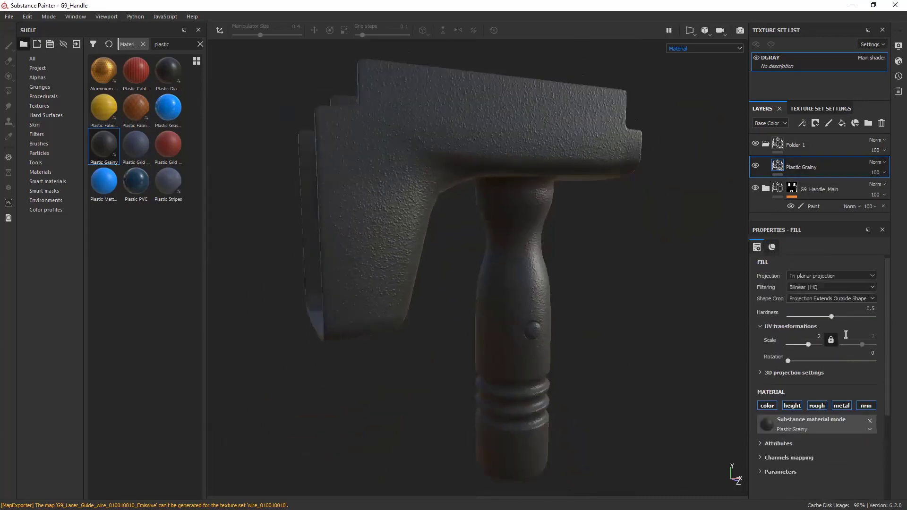
# Step: Give Folder 1 a black mask with a polygon fill effect
pyautogui.click(777, 145)
pyautogui.click(815, 124)
pyautogui.click(831, 137)
pyautogui.click(805, 121)
# Step: Switch to polygon fill and inspect the handle, adding and then undoing a mask generator
pyautogui.click(821, 142)
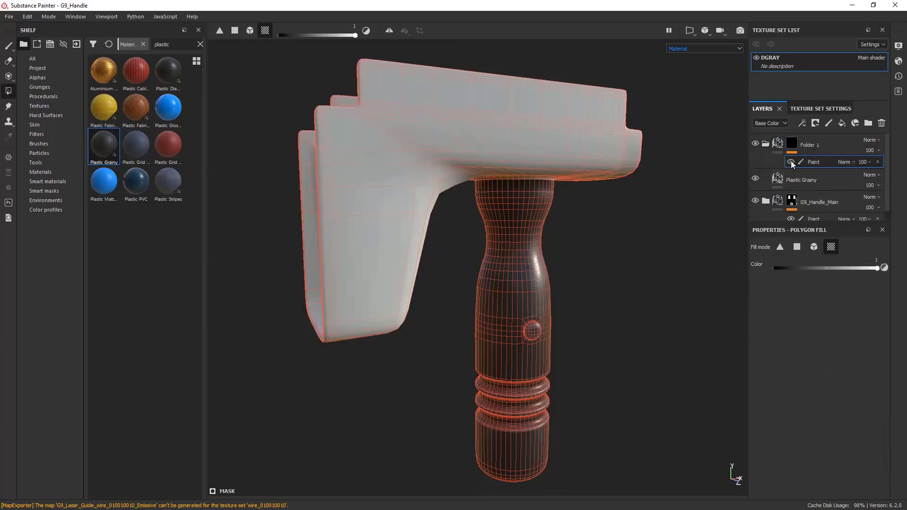
pyautogui.moveTo(438, 151)
pyautogui.keyDown('alt'); pyautogui.mouseDown()
pyautogui.moveTo(451, 165)
pyautogui.moveTo(507, 326)
pyautogui.moveTo(592, 292)
pyautogui.moveTo(634, 347)
pyautogui.moveTo(559, 269)
pyautogui.moveTo(470, 237)
pyautogui.moveTo(519, 241)
pyautogui.moveTo(603, 289)
pyautogui.moveTo(455, 259)
pyautogui.moveTo(674, 415)
pyautogui.moveTo(699, 343)
pyautogui.mouseUp(); pyautogui.keyUp('alt')
pyautogui.scroll(5, 641, 336)
pyautogui.scroll(-5, 641, 336)
pyautogui.scroll(3, 500, 273)
pyautogui.scroll(2, 499, 252)
pyautogui.scroll(-5, 460, 257)
pyautogui.click(802, 123)
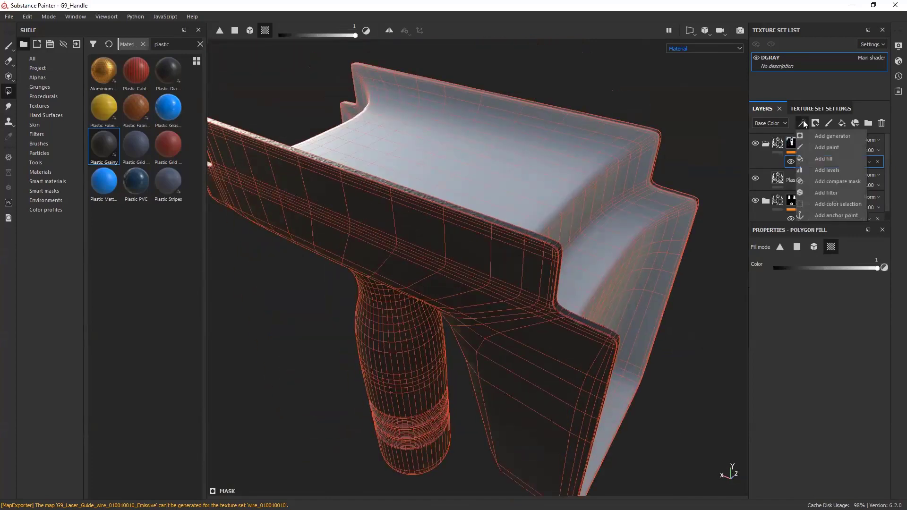
pyautogui.click(824, 136)
pyautogui.hotkey('ctrl', 'z')
# Step: Lower Plastic Grainy's normal intensity and height range to 0.01
pyautogui.click(803, 180)
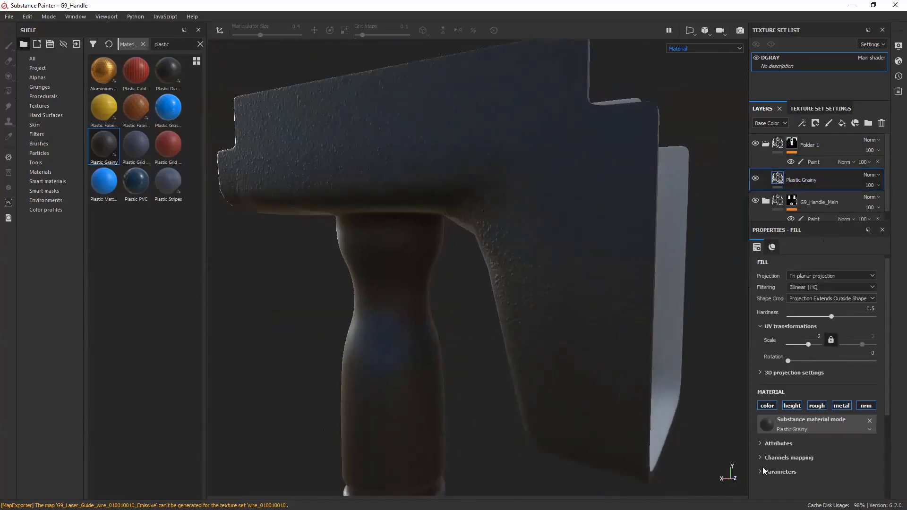
pyautogui.click(762, 471)
pyautogui.scroll(-3, 840, 465)
pyautogui.moveTo(763, 436); pyautogui.dragTo(762, 436)
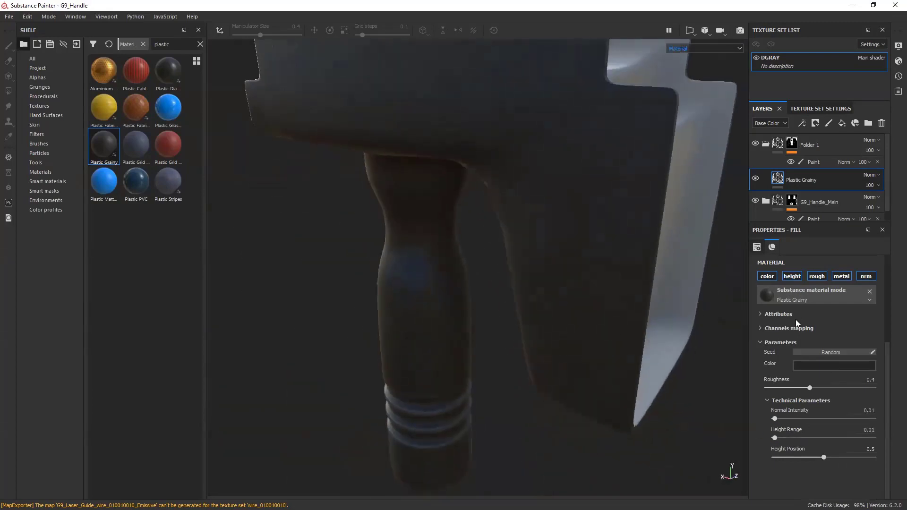
pyautogui.scroll(5, 796, 319)
# Step: Add Plastic Glossy Pure as a new fill layer above Plastic Grainy
pyautogui.click(819, 277)
pyautogui.click(484, 384)
pyautogui.moveTo(483, 384)
pyautogui.keyDown('alt'); pyautogui.mouseDown()
pyautogui.moveTo(617, 277)
pyautogui.moveTo(398, 409)
pyautogui.mouseUp(); pyautogui.keyUp('alt')
pyautogui.click(815, 123)
pyautogui.click(808, 185)
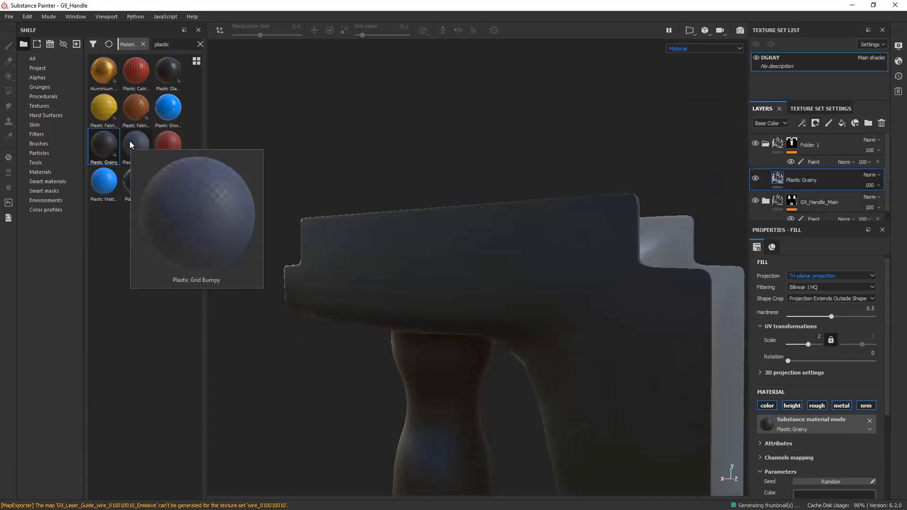
pyautogui.moveTo(168, 108); pyautogui.dragTo(807, 175)
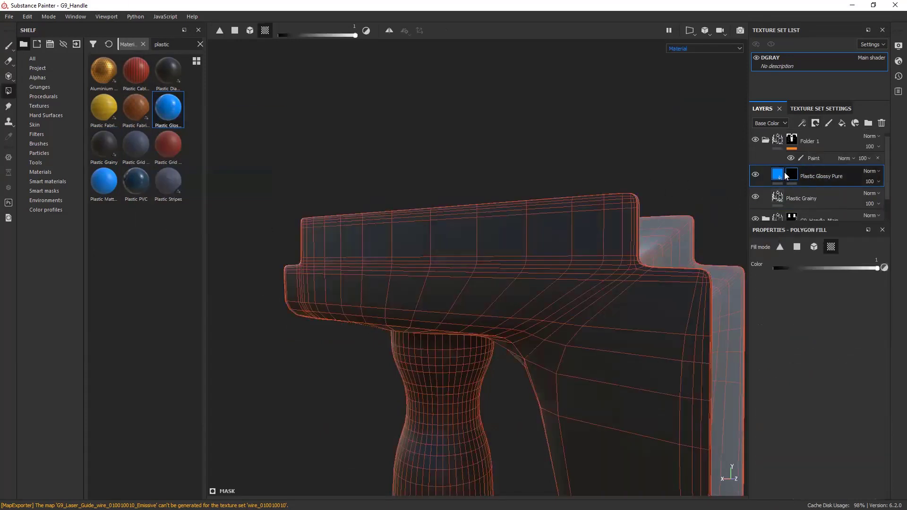
# Step: Give the Plastic Glossy Pure layer a black mask with a Metal Edge Wear generator
pyautogui.scroll(-2, 816, 378)
pyautogui.click(816, 373)
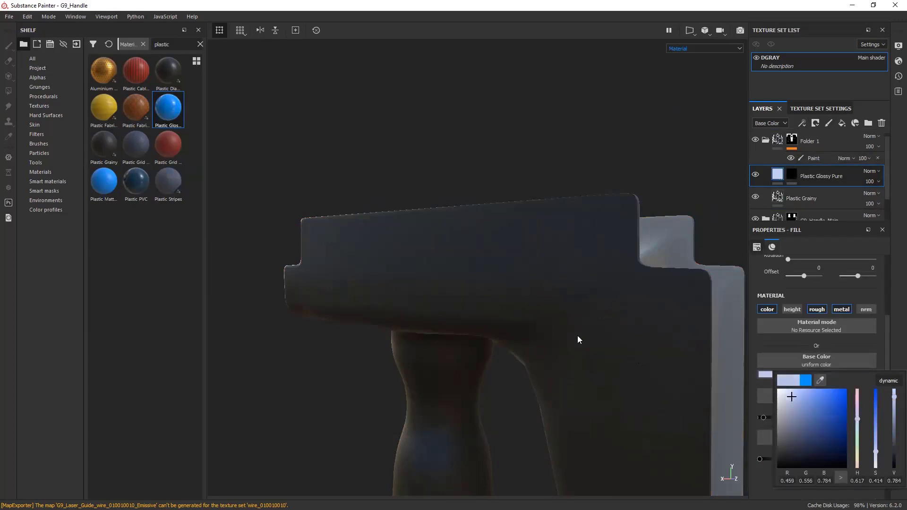
pyautogui.press('4')
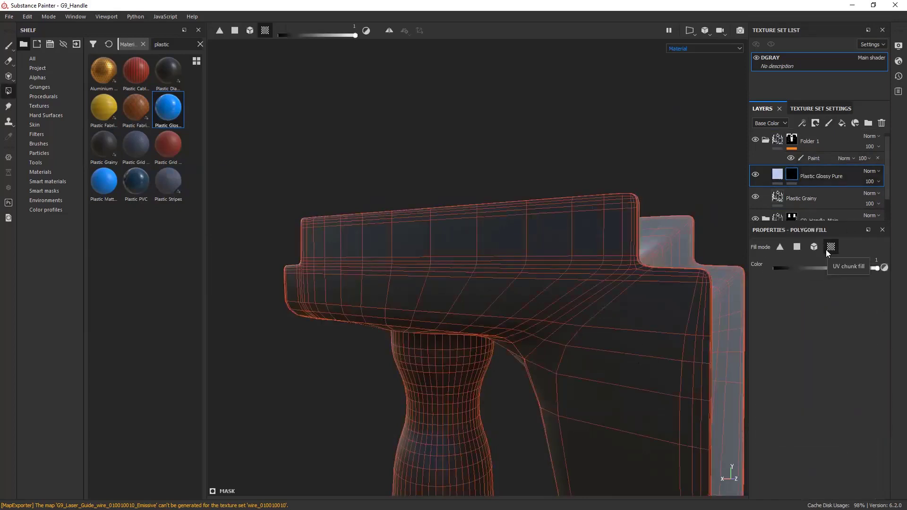
pyautogui.click(802, 123)
pyautogui.click(812, 163)
pyautogui.click(819, 262)
pyautogui.click(803, 300)
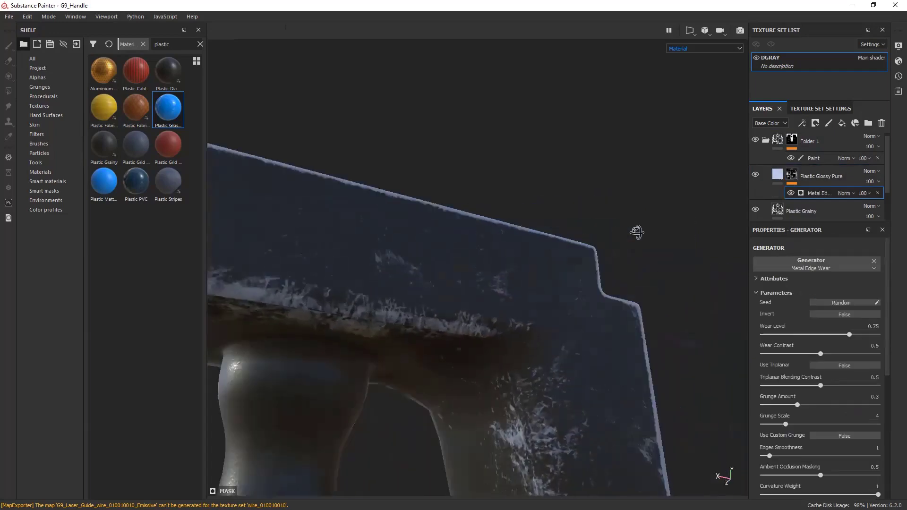
pyautogui.keyDown('alt'); pyautogui.moveTo(634, 233); pyautogui.dragTo(477, 310); pyautogui.keyUp('alt')
# Step: Tune the wear: contrast 0.31, triplanar on, blending 0.04, grunge scale 3, smoothness 5.8, base colour near-black
pyautogui.moveTo(819, 353); pyautogui.dragTo(798, 354)
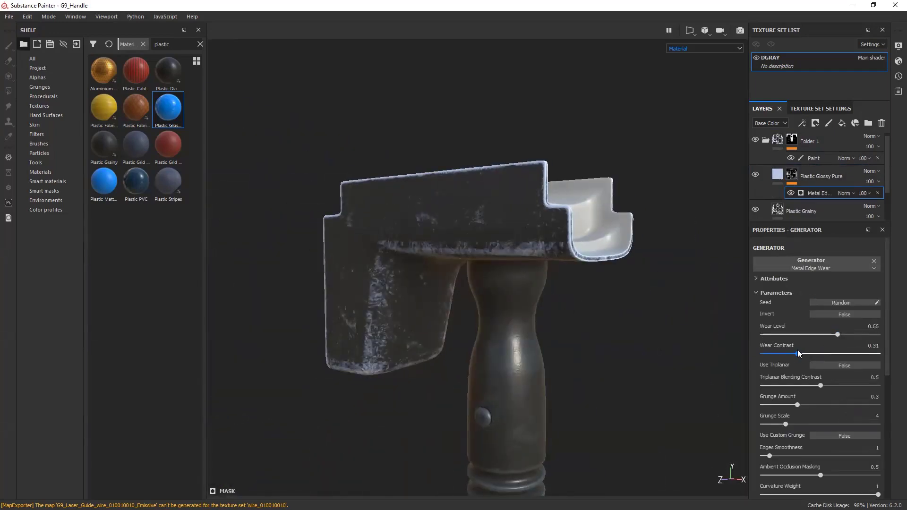
pyautogui.click(845, 365)
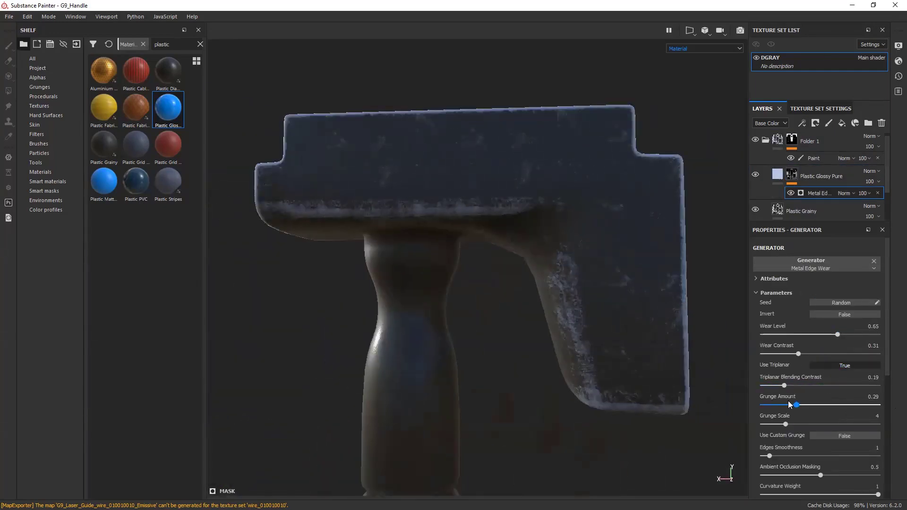
pyautogui.moveTo(786, 386); pyautogui.dragTo(767, 386)
pyautogui.moveTo(786, 424); pyautogui.dragTo(770, 425)
pyautogui.moveTo(837, 433); pyautogui.dragTo(777, 425)
pyautogui.moveTo(769, 456); pyautogui.dragTo(805, 456)
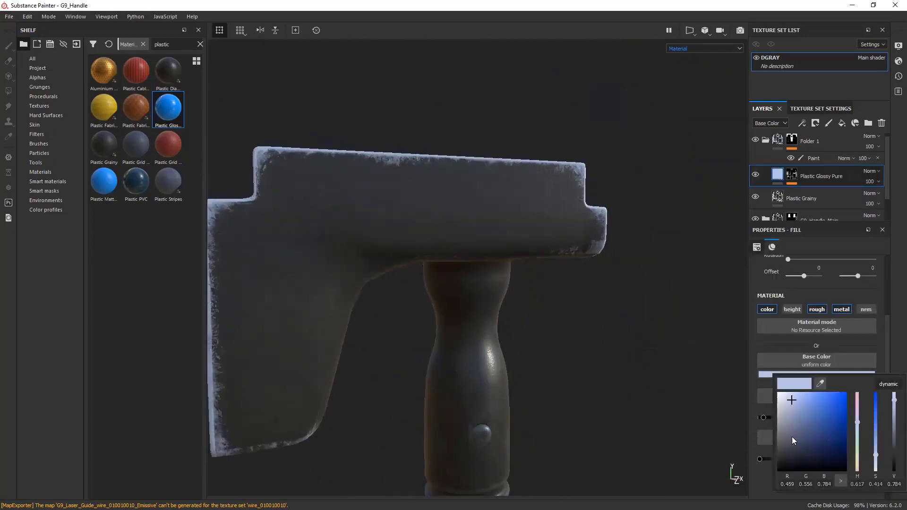
pyautogui.moveTo(794, 441); pyautogui.dragTo(786, 444)
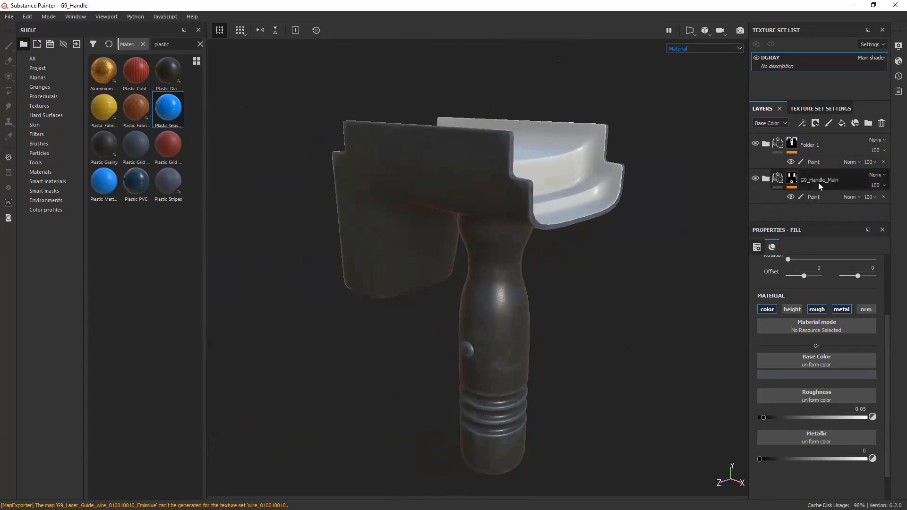
# Step: Rename Folder 1 to G9_Handle_BASE
pyautogui.doubleClick(812, 145)
pyautogui.write('G9_Handle_BASE')
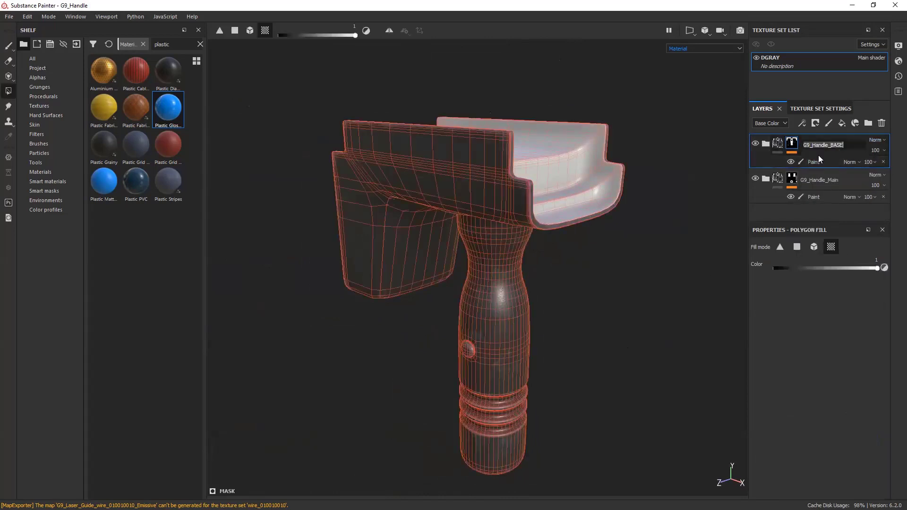
pyautogui.press('Return')
pyautogui.click(765, 145)
pyautogui.click(818, 167)
pyautogui.click(765, 212)
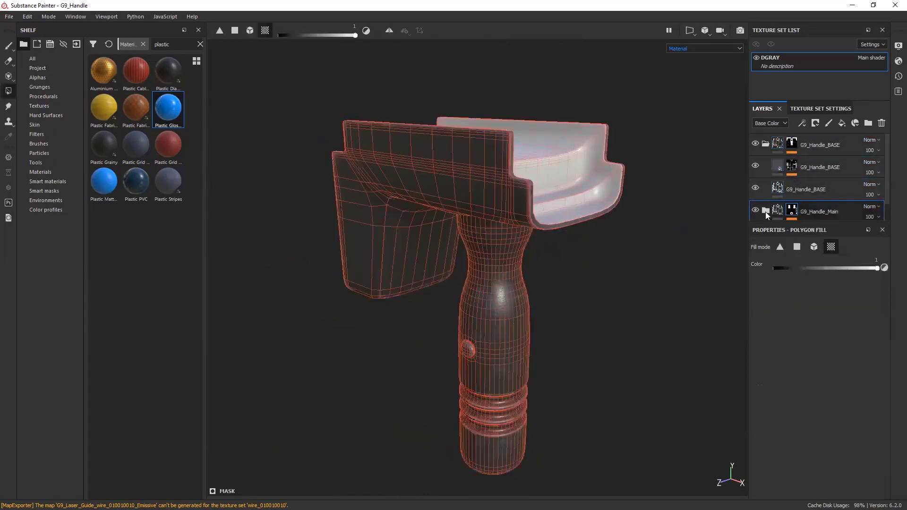
pyautogui.scroll(-2, 819, 200)
pyautogui.press('Escape')
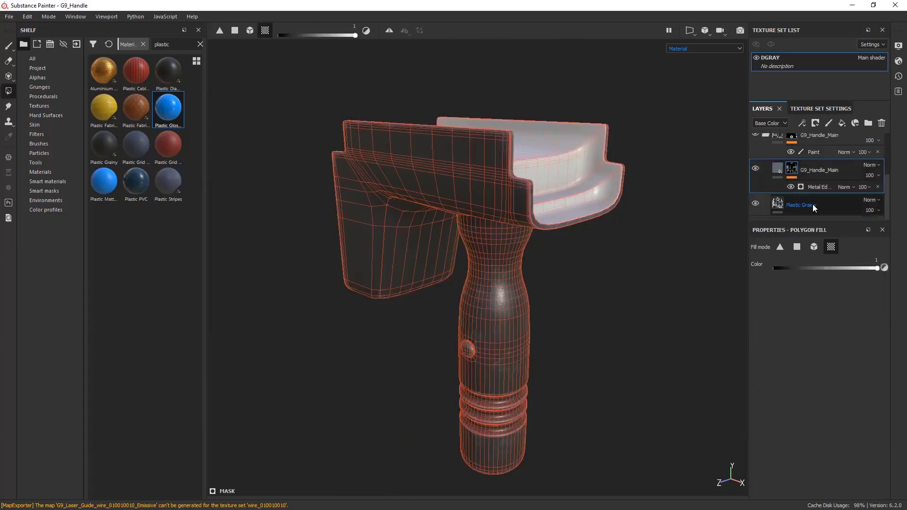
# Step: Select the Plastic Grainy layer and orbit to inspect the head's top face
pyautogui.click(845, 181)
pyautogui.scroll(3, 771, 168)
pyautogui.press('1')
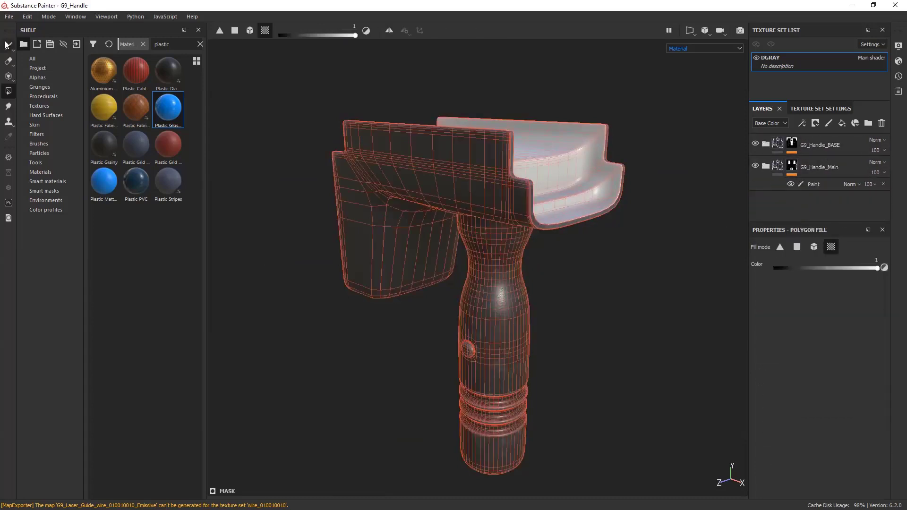
pyautogui.keyDown('alt'); pyautogui.moveTo(274, 297); pyautogui.dragTo(359, 264); pyautogui.keyUp('alt')
pyautogui.keyDown('alt'); pyautogui.moveTo(425, 237); pyautogui.dragTo(492, 221); pyautogui.keyUp('alt')
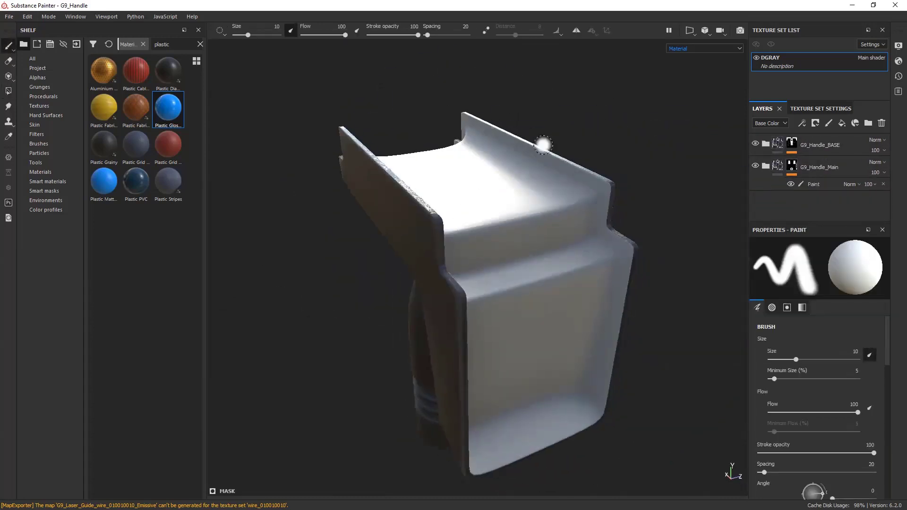
pyautogui.keyDown('alt'); pyautogui.moveTo(543, 145); pyautogui.dragTo(542, 202); pyautogui.keyUp('alt')
# Step: Add a top folder named G9_Handle_BASE_Inside containing a Plastic Grainy fill layer
pyautogui.click(868, 123)
pyautogui.doubleClick(814, 168)
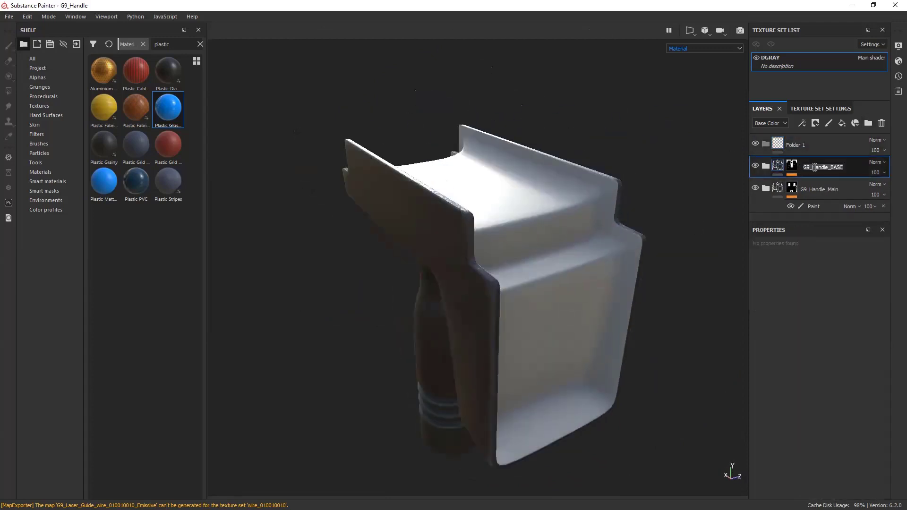
pyautogui.doubleClick(827, 153)
pyautogui.write('_Inside')
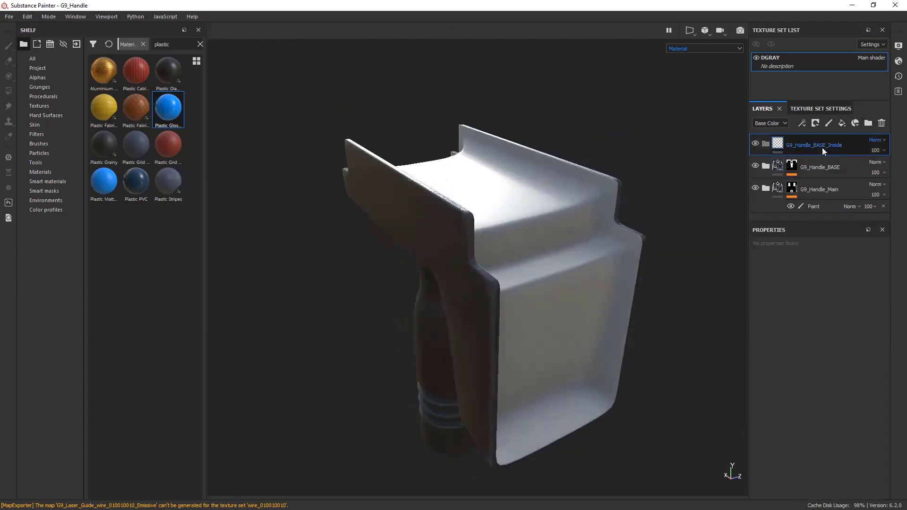
pyautogui.press('Return')
pyautogui.moveTo(105, 144); pyautogui.dragTo(838, 146)
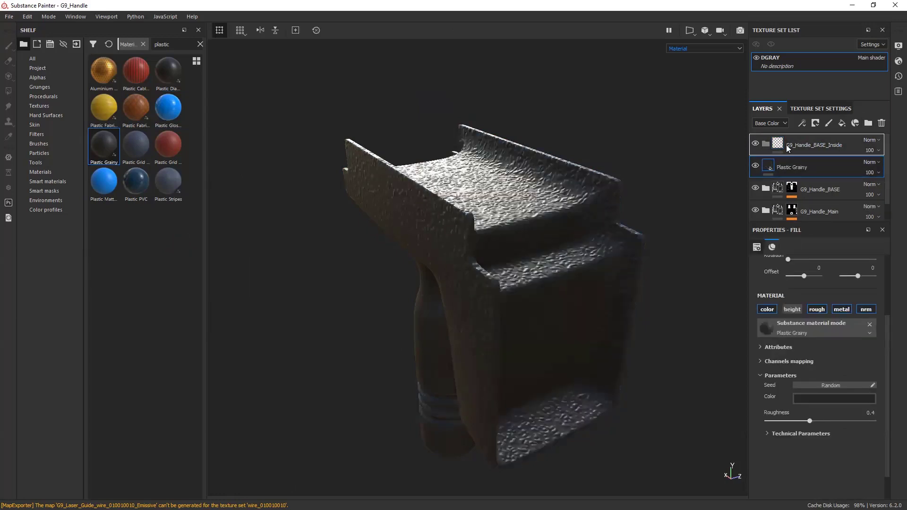
# Step: Set Plastic Grainy's technical parameters to normal intensity 0.03 and height range 0.025
pyautogui.scroll(4, 803, 326)
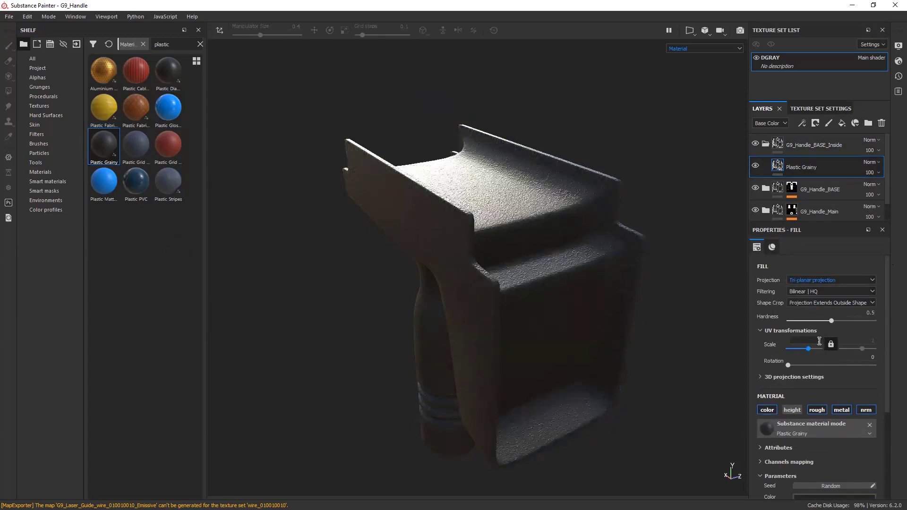
pyautogui.scroll(-5, 787, 396)
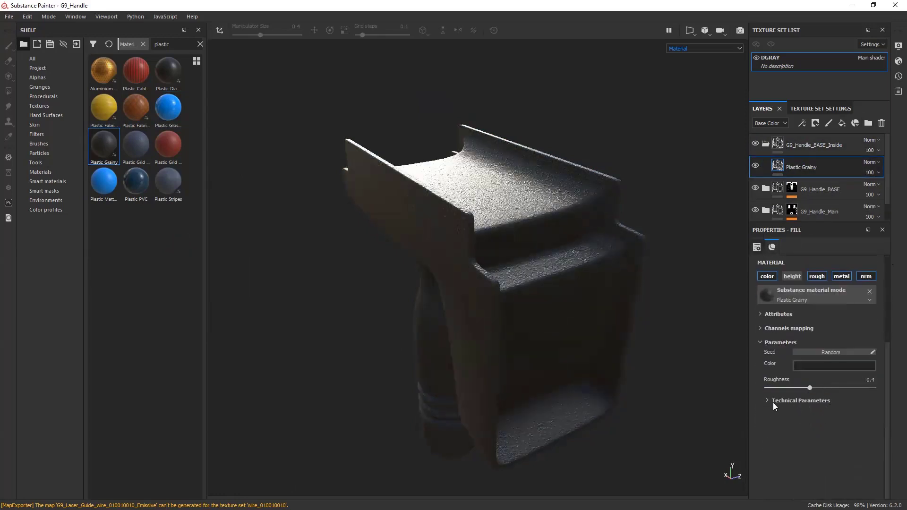
pyautogui.click(773, 402)
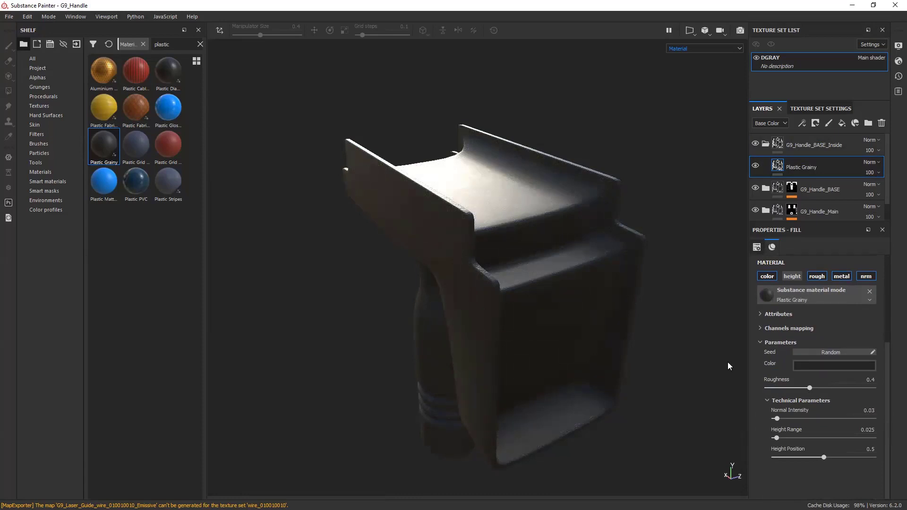
pyautogui.moveTo(727, 362)
pyautogui.keyDown('alt'); pyautogui.mouseDown()
pyautogui.moveTo(553, 276)
pyautogui.moveTo(624, 443)
pyautogui.mouseUp(); pyautogui.keyUp('alt')
# Step: Give G9_Handle_BASE_Inside a black mask and use polygon fill on the head's inside
pyautogui.click(793, 145)
pyautogui.click(815, 123)
pyautogui.click(825, 145)
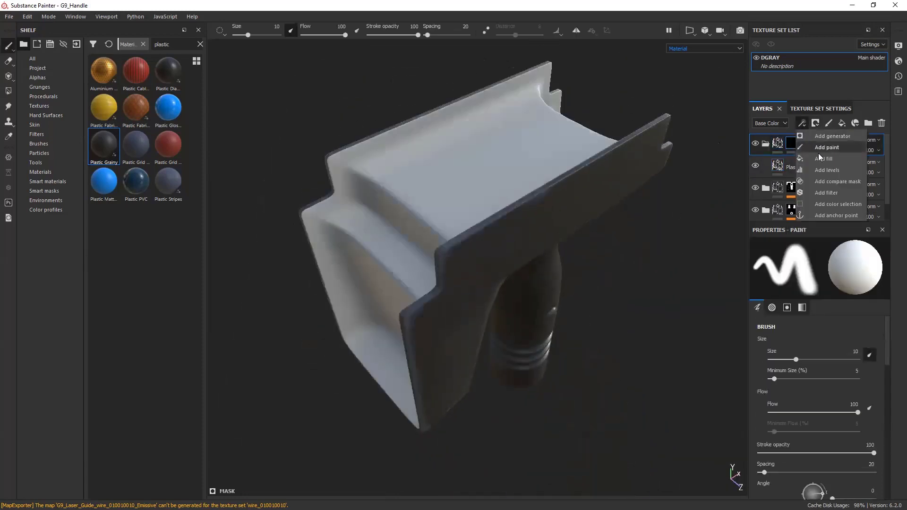
pyautogui.click(8, 95)
pyautogui.moveTo(441, 199)
pyautogui.keyDown('alt'); pyautogui.mouseDown()
pyautogui.moveTo(380, 316)
pyautogui.moveTo(563, 228)
pyautogui.mouseUp(); pyautogui.keyUp('alt')
pyautogui.keyDown('alt'); pyautogui.moveTo(564, 286); pyautogui.dragTo(522, 259); pyautogui.keyUp('alt')
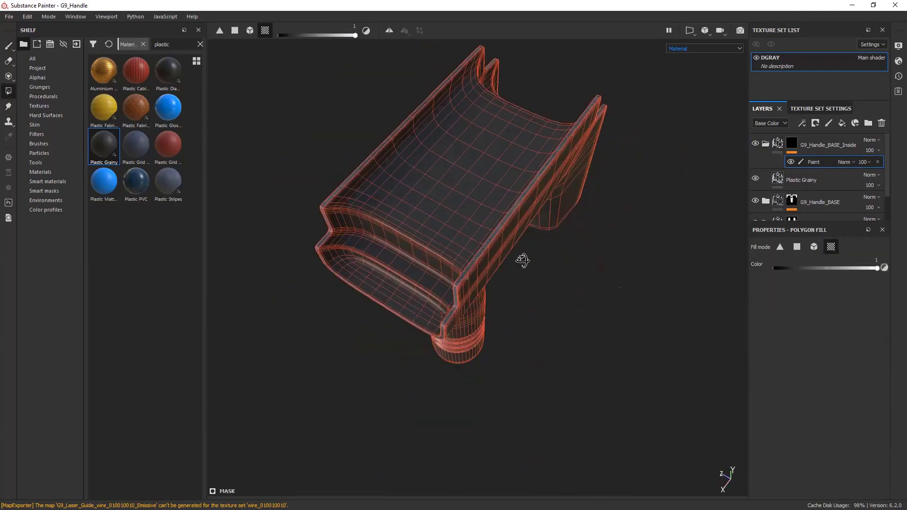
pyautogui.click(814, 179)
pyautogui.keyDown('alt'); pyautogui.moveTo(814, 179); pyautogui.dragTo(613, 236); pyautogui.keyUp('alt')
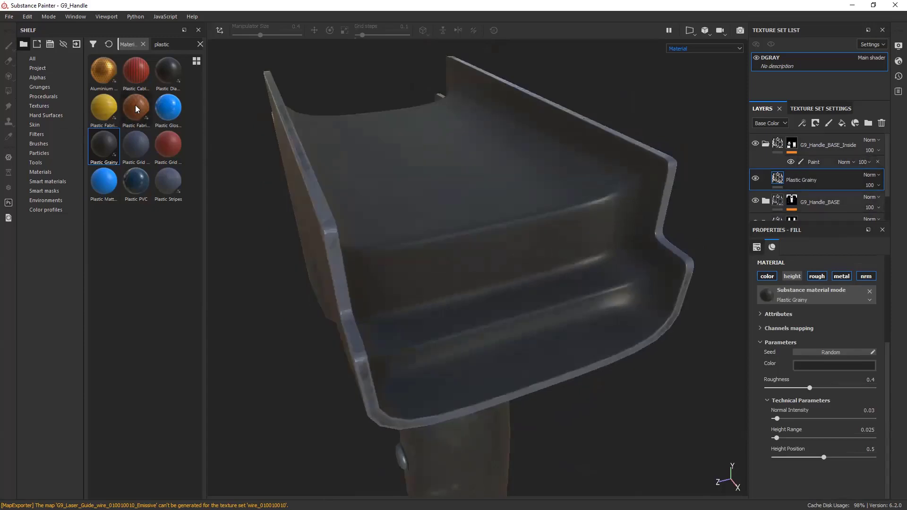
# Step: Paste the copied layer as an instance into the layer stack
pyautogui.moveTo(167, 107); pyautogui.dragTo(767, 170)
pyautogui.rightClick(803, 177)
pyautogui.press('Escape')
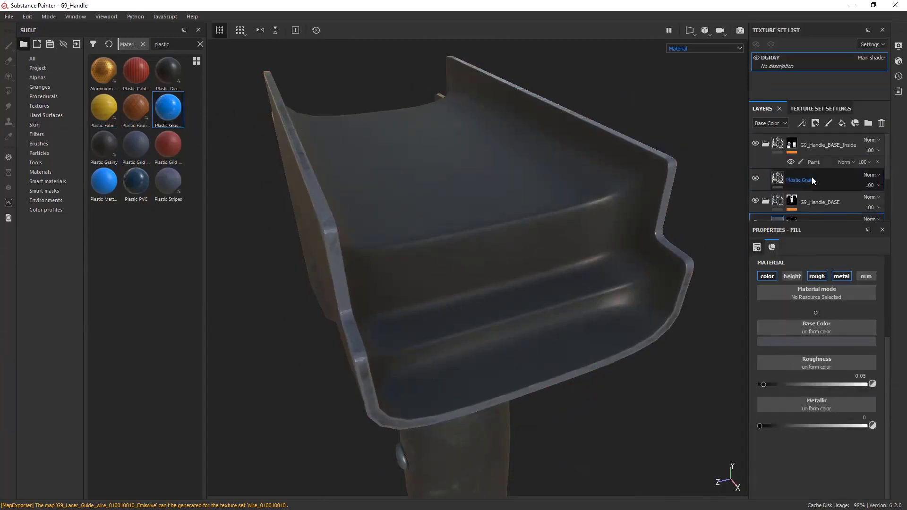
pyautogui.rightClick(811, 177)
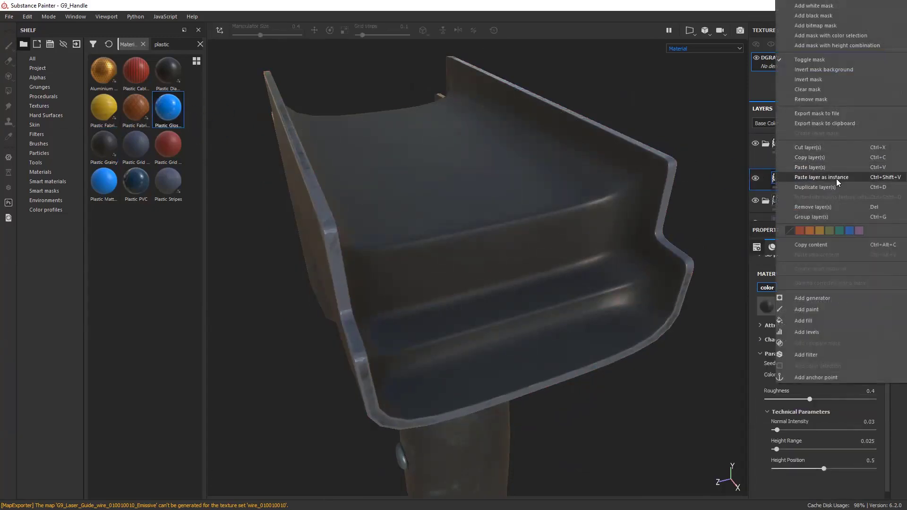
pyautogui.click(836, 178)
# Step: Check the edge wear generator under G9_Handle_BASE and view the whole handle
pyautogui.scroll(5, 435, 269)
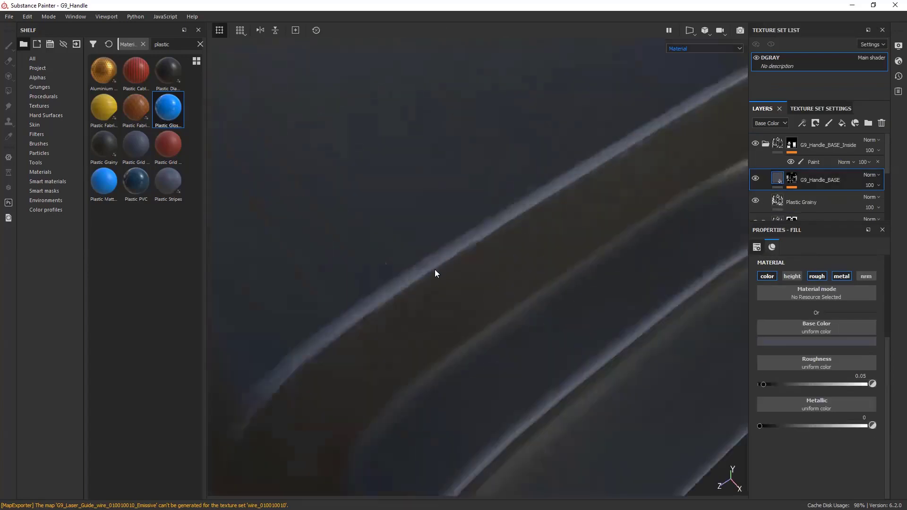
pyautogui.scroll(-5, 435, 272)
pyautogui.moveTo(437, 261)
pyautogui.keyDown('alt'); pyautogui.mouseDown()
pyautogui.moveTo(425, 304)
pyautogui.moveTo(538, 299)
pyautogui.mouseUp(); pyautogui.keyUp('alt')
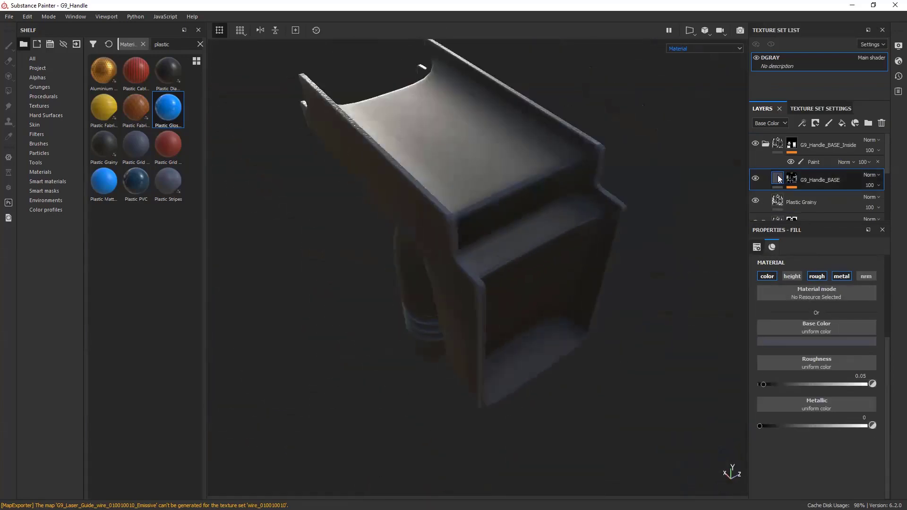
pyautogui.click(778, 179)
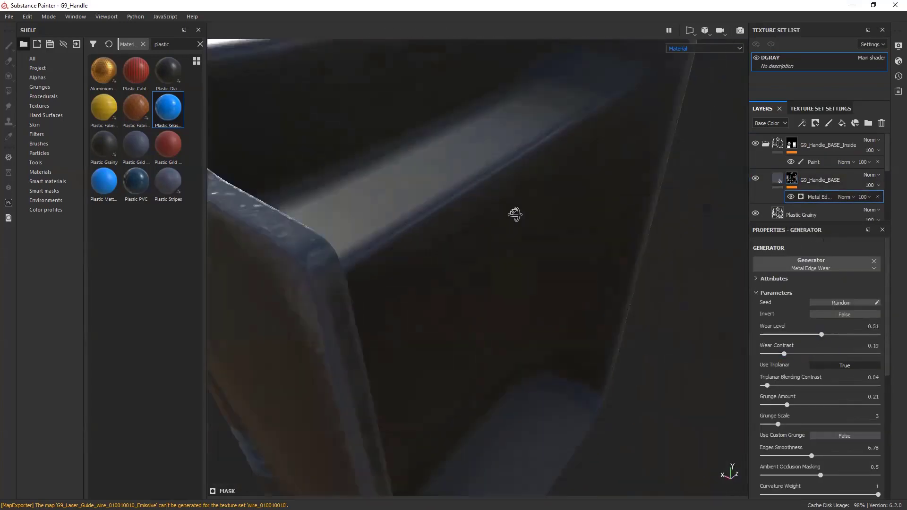
pyautogui.moveTo(516, 212)
pyautogui.keyDown('alt'); pyautogui.mouseDown()
pyautogui.moveTo(502, 196)
pyautogui.moveTo(398, 269)
pyautogui.moveTo(377, 231)
pyautogui.mouseUp(); pyautogui.keyUp('alt')
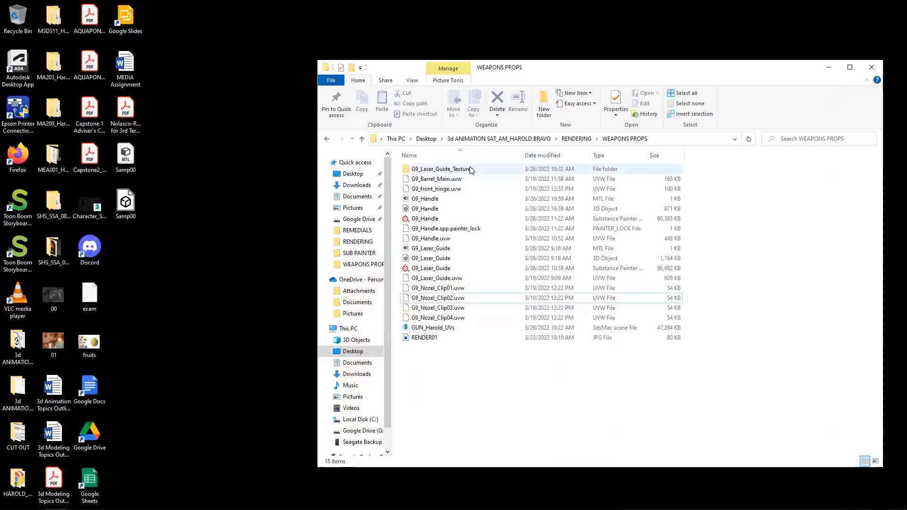
# Step: Create a new G9_Handle_Textures folder inside WEAPONS PROPS
pyautogui.rightClick(465, 222)
pyautogui.click(498, 345)
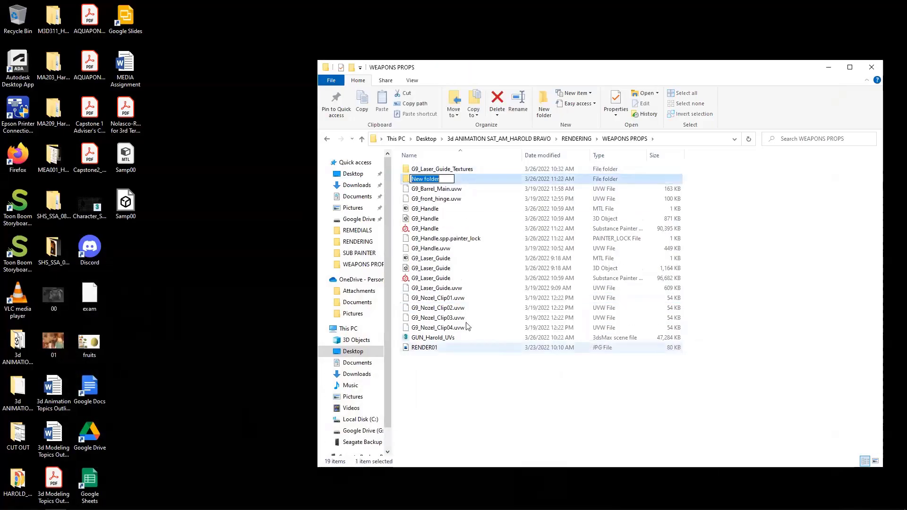
pyautogui.write('G9_Handle_Textures')
pyautogui.press('Return')
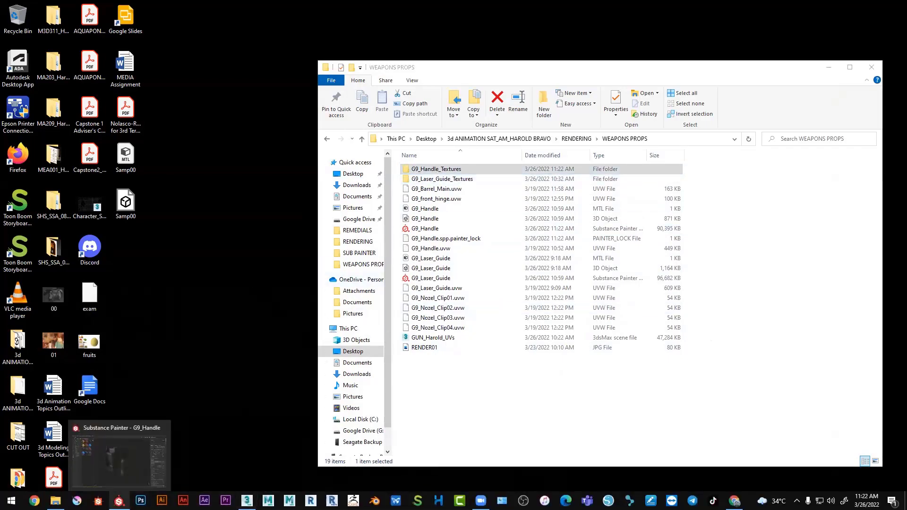
pyautogui.click(118, 454)
# Step: Set the texture export output directory to the G9_Handle_Textures folder
pyautogui.click(484, 299)
pyautogui.click(9, 17)
pyautogui.click(27, 181)
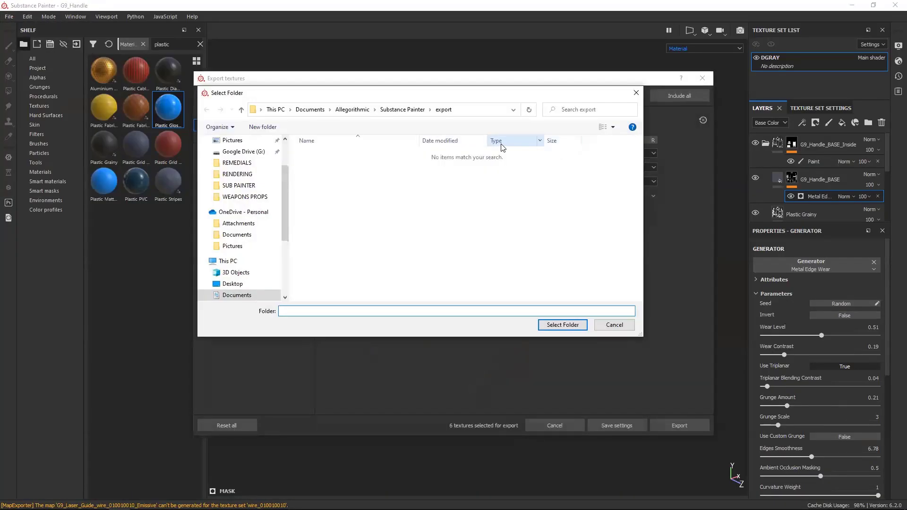
pyautogui.click(233, 295)
pyautogui.doubleClick(331, 154)
pyautogui.click(372, 166)
pyautogui.press('Return')
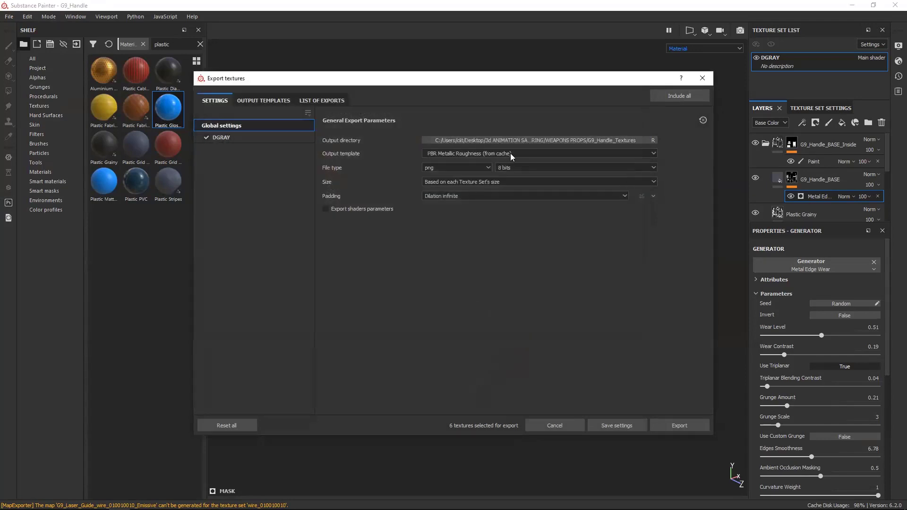
pyautogui.click(617, 424)
# Step: Export all six 2048x2048 PNG handle maps and open the output folder
pyautogui.click(9, 17)
pyautogui.click(26, 179)
pyautogui.click(679, 425)
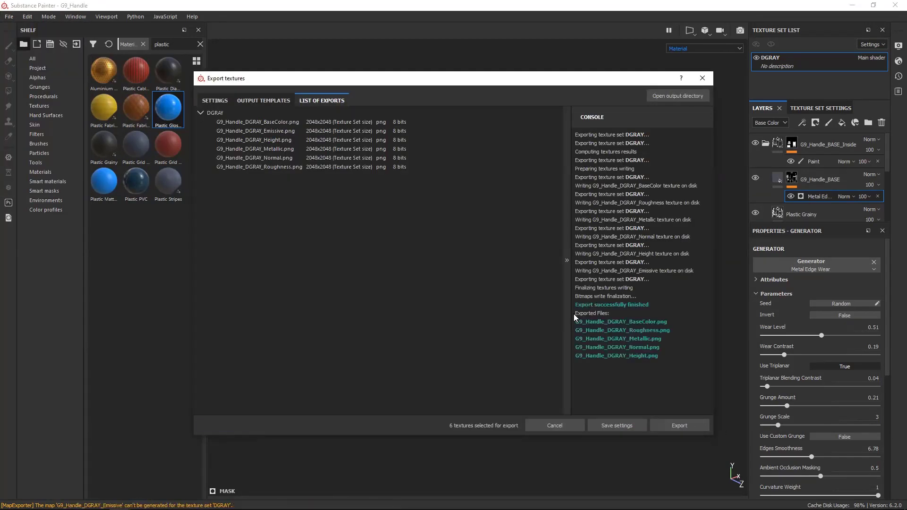
pyautogui.click(575, 321)
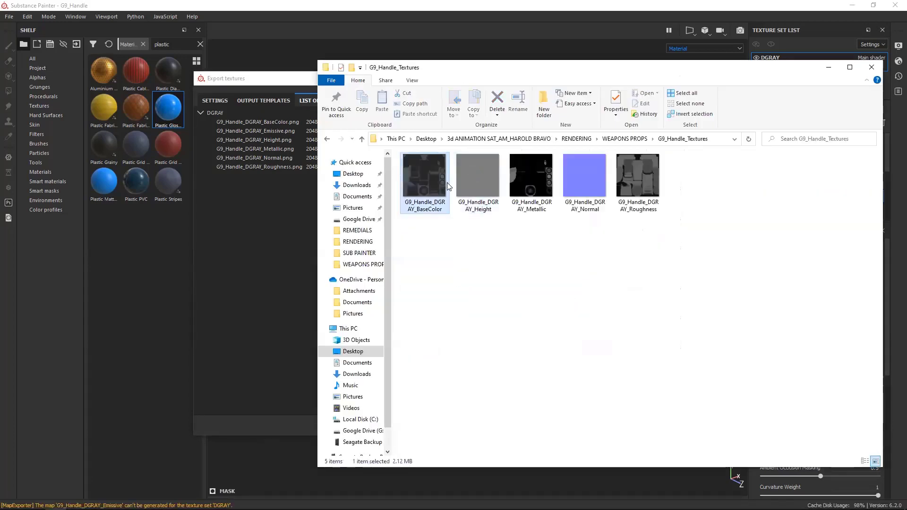
pyautogui.click(692, 501)
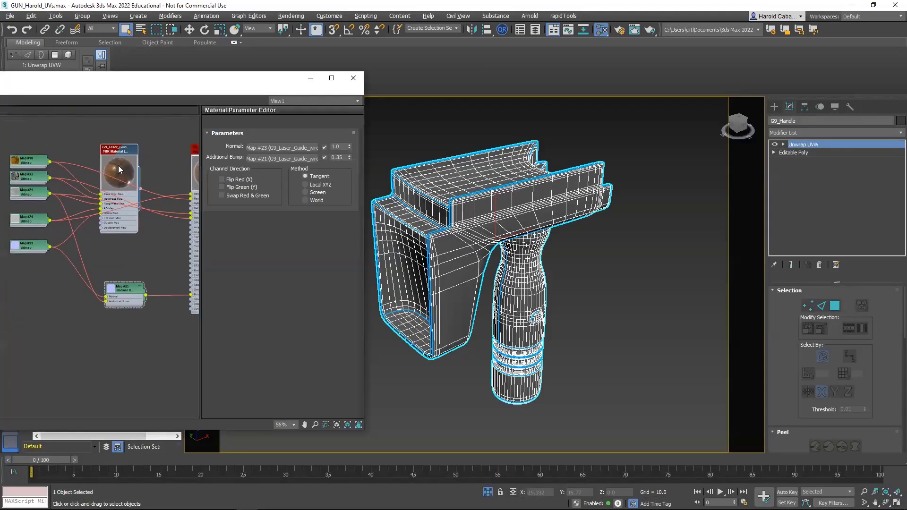
# Step: Exit handle isolation with Alt+Q to show the whole gun, then bring up G9_Handle_Textures
pyautogui.scroll(-5, 119, 170)
pyautogui.scroll(5, 113, 179)
pyautogui.scroll(-6, 109, 188)
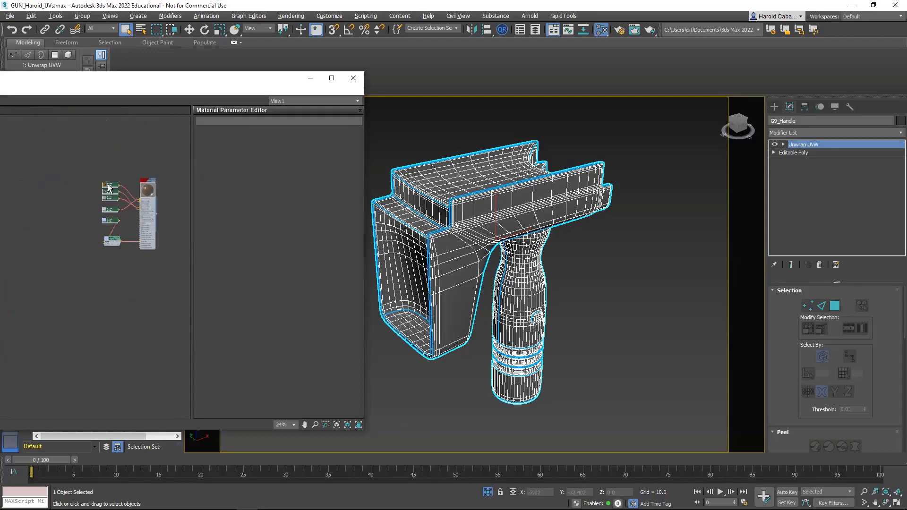
pyautogui.scroll(5, 108, 188)
pyautogui.scroll(-4, 95, 203)
pyautogui.scroll(3, 76, 215)
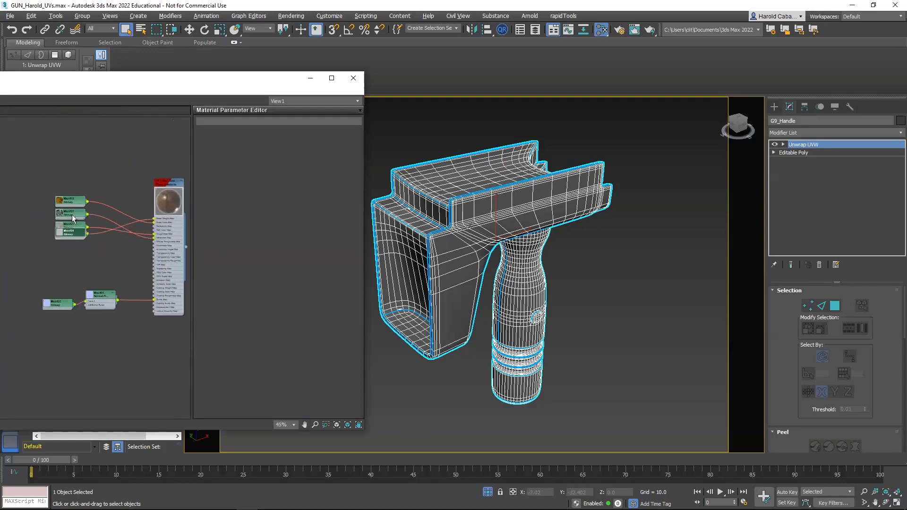
pyautogui.moveTo(73, 219); pyautogui.dragTo(17, 190, button='middle')
pyautogui.hotkey('alt', 'q')
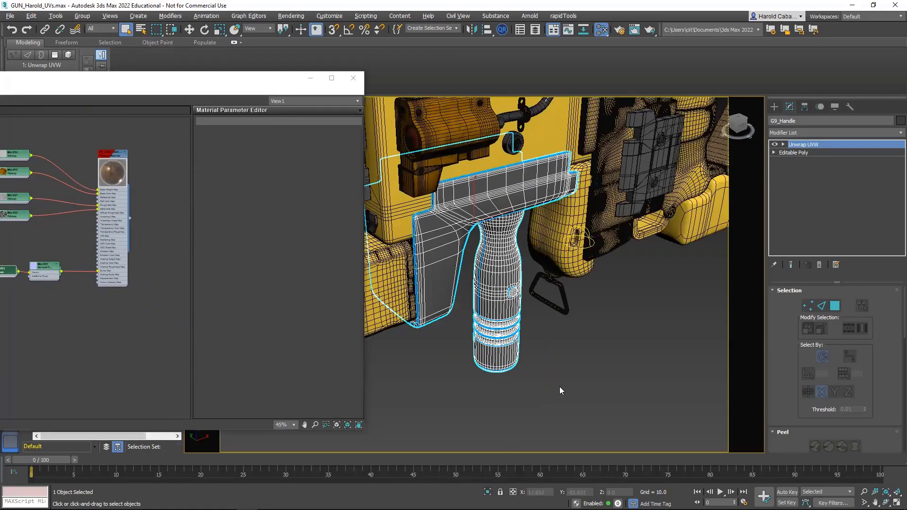
pyautogui.click(559, 390)
pyautogui.moveTo(148, 284); pyautogui.dragTo(87, 208, button='middle')
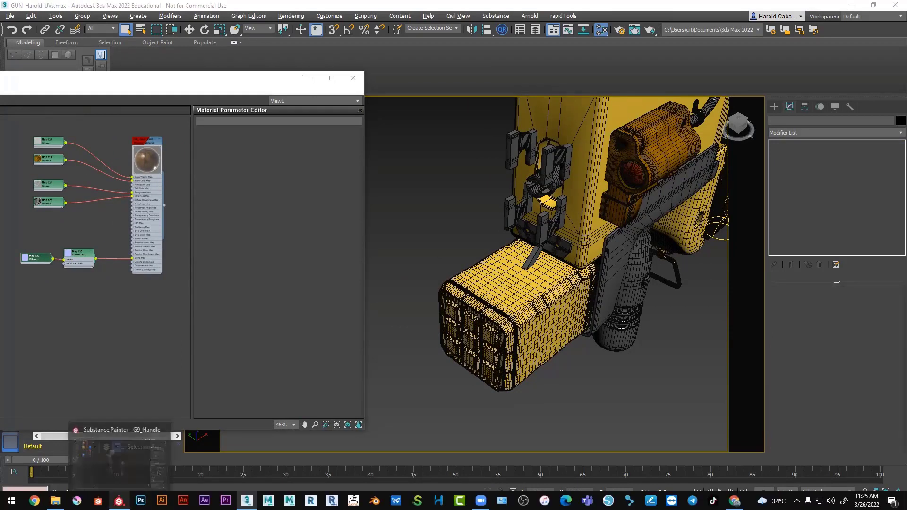
pyautogui.click(95, 446)
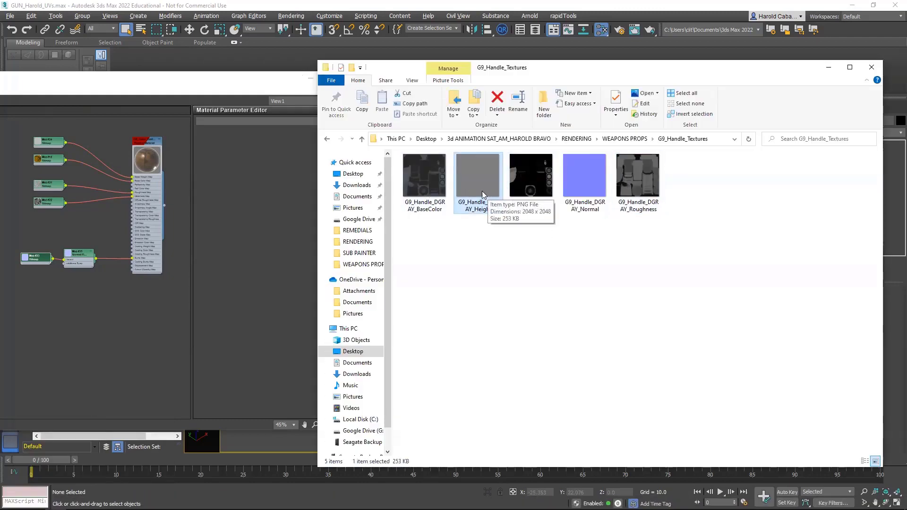
# Step: Check the Roughness and Metallic maps' file details
pyautogui.click(637, 182)
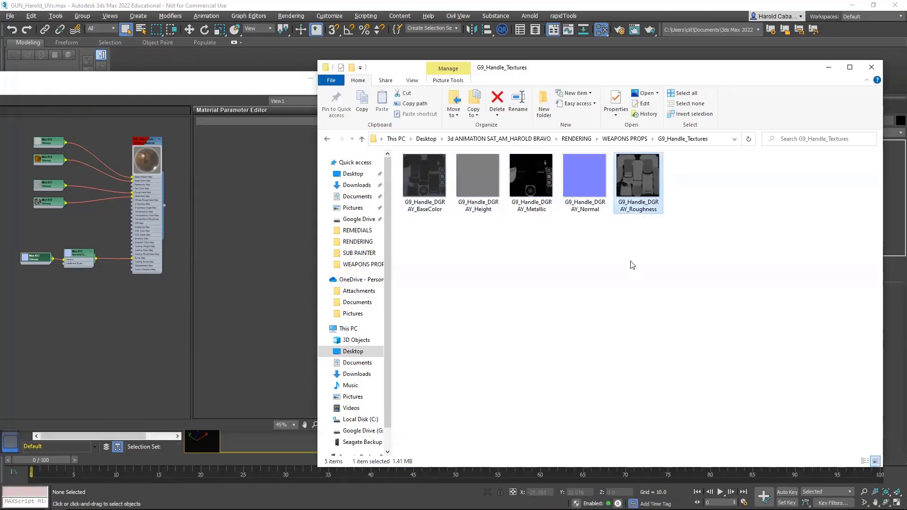
pyautogui.click(535, 188)
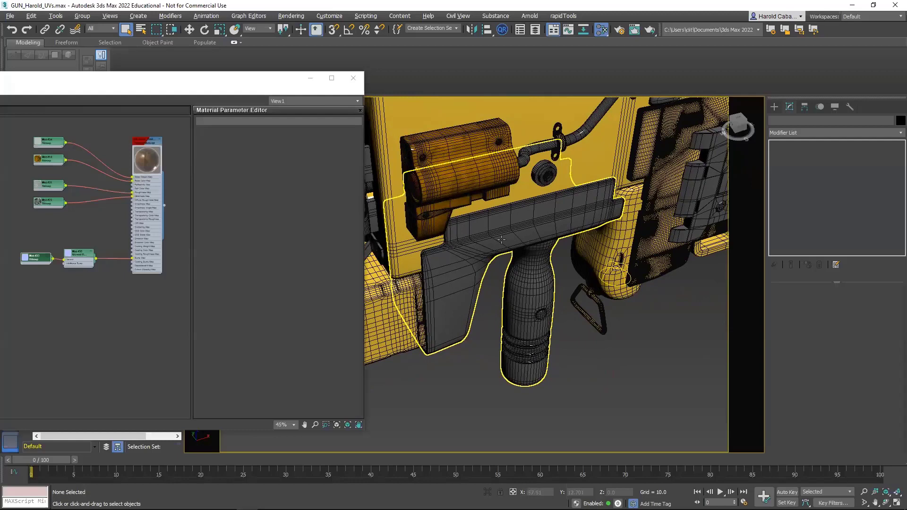
# Step: Add a new Physical Material node to the Slate graph for the handle
pyautogui.click(500, 239)
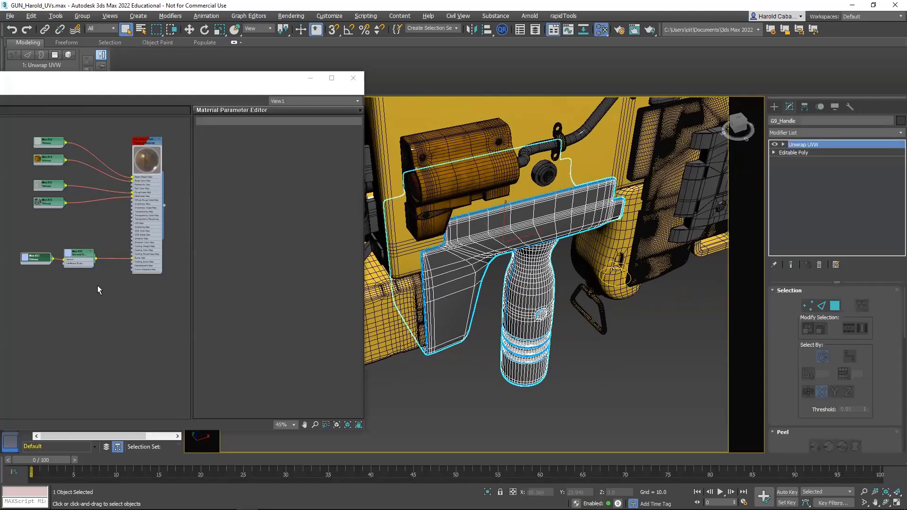
pyautogui.doubleClick(257, 176)
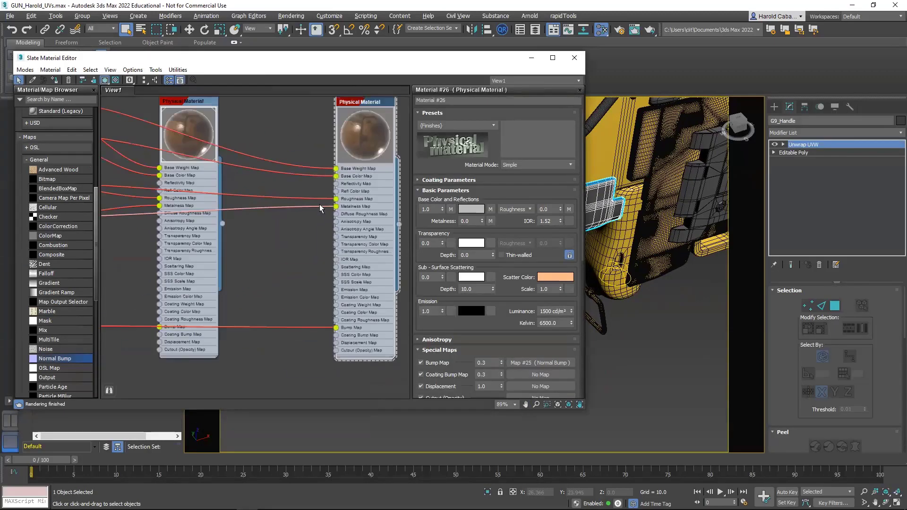
pyautogui.moveTo(286, 258); pyautogui.dragTo(297, 400)
pyautogui.scroll(-2, 297, 400)
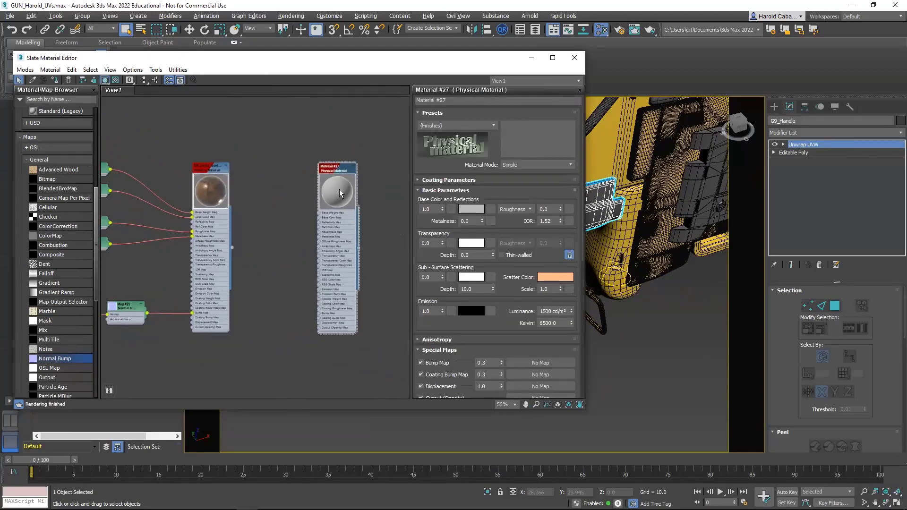
pyautogui.press('Delete')
pyautogui.scroll(3, 342, 241)
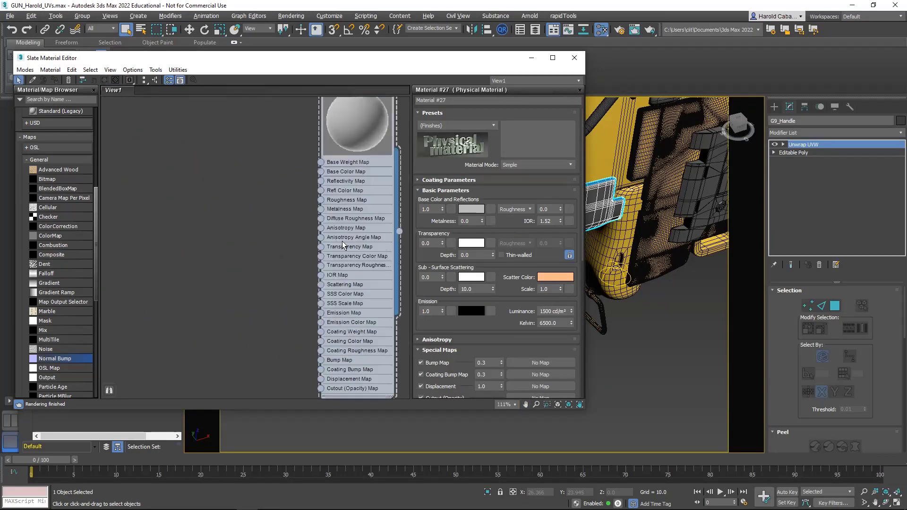
# Step: Wire the BaseColor and Metallic bitmaps into the Base Color and Metalness maps
pyautogui.moveTo(906, 182); pyautogui.dragTo(191, 183)
pyautogui.moveTo(191, 182); pyautogui.dragTo(150, 167, button='middle')
pyautogui.moveTo(192, 159); pyautogui.dragTo(249, 210)
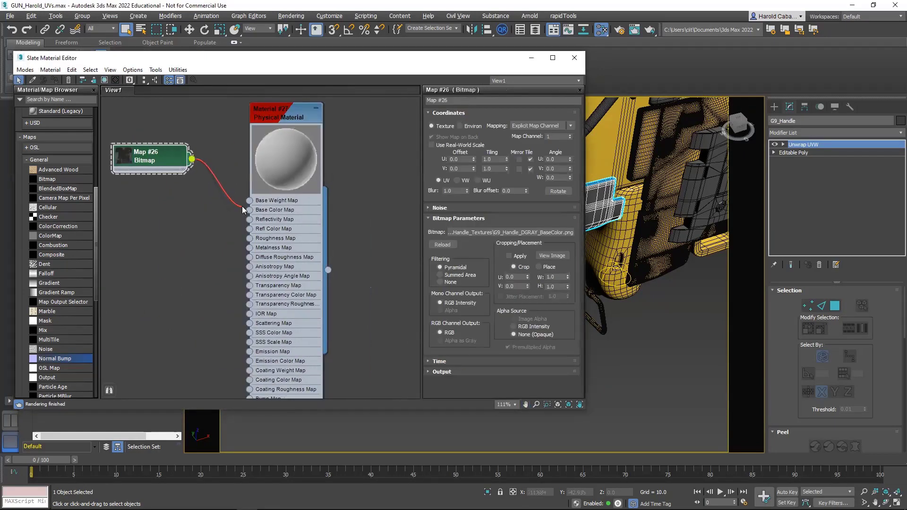
pyautogui.moveTo(152, 163); pyautogui.dragTo(151, 218)
pyautogui.moveTo(906, 165)
pyautogui.mouseDown()
pyautogui.moveTo(151, 166)
pyautogui.moveTo(249, 200)
pyautogui.mouseUp()
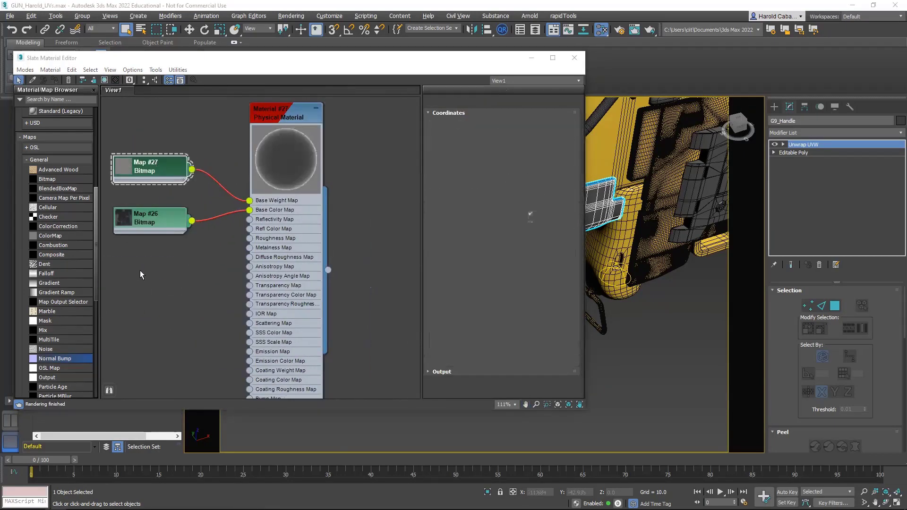
pyautogui.moveTo(906, 265)
pyautogui.mouseDown()
pyautogui.moveTo(141, 264)
pyautogui.moveTo(249, 248)
pyautogui.mouseUp()
pyautogui.moveTo(140, 279); pyautogui.dragTo(140, 238)
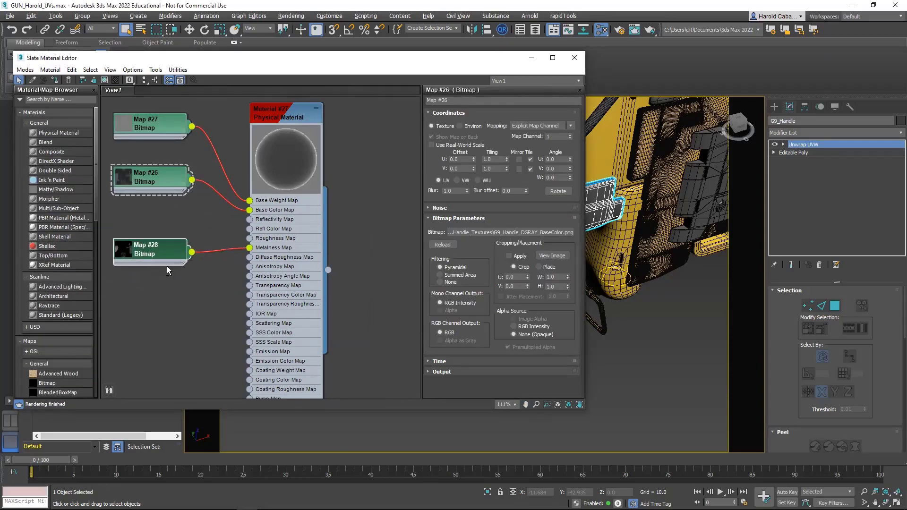
# Step: Feed the normal map through Normal Bump into Bump Map, and Roughness into Roughness Map
pyautogui.scroll(-5, 157, 305)
pyautogui.click(154, 257)
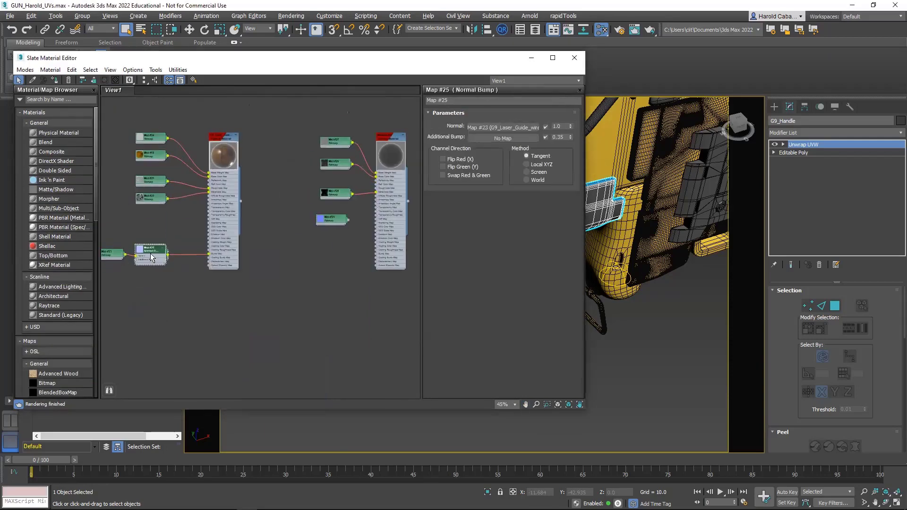
pyautogui.keyDown('shift'); pyautogui.moveTo(151, 258); pyautogui.dragTo(326, 255); pyautogui.keyUp('shift')
pyautogui.scroll(5, 326, 255)
pyautogui.moveTo(230, 253); pyautogui.dragTo(285, 258)
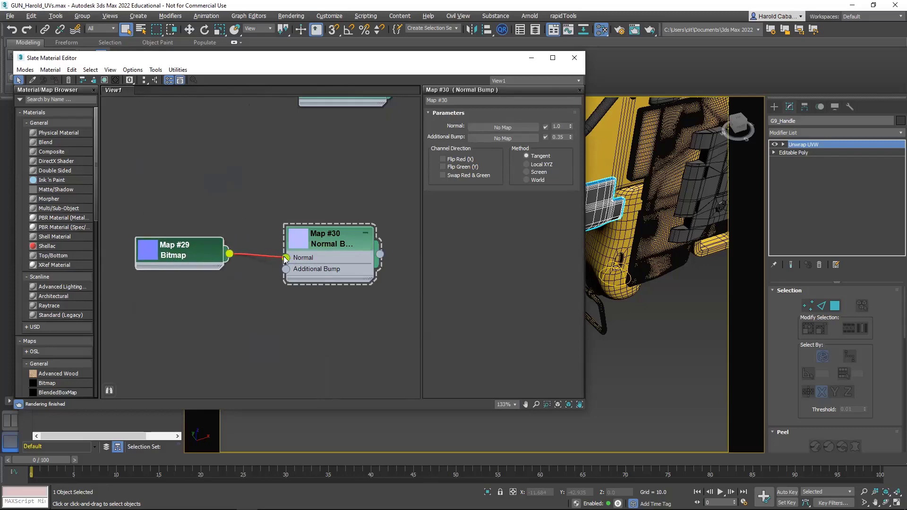
pyautogui.moveTo(284, 258); pyautogui.dragTo(107, 300, button='middle')
pyautogui.moveTo(202, 296); pyautogui.dragTo(250, 302)
pyautogui.scroll(-3, 231, 209)
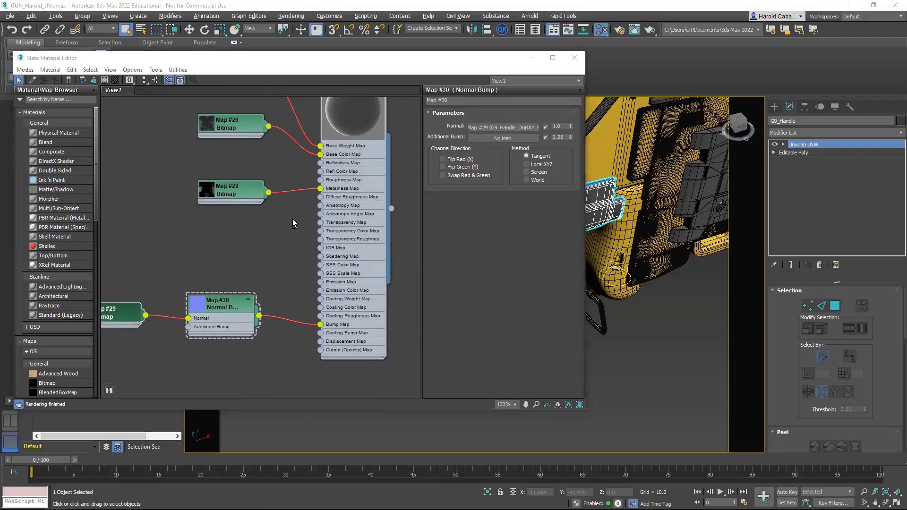
pyautogui.moveTo(293, 219); pyautogui.dragTo(330, 243)
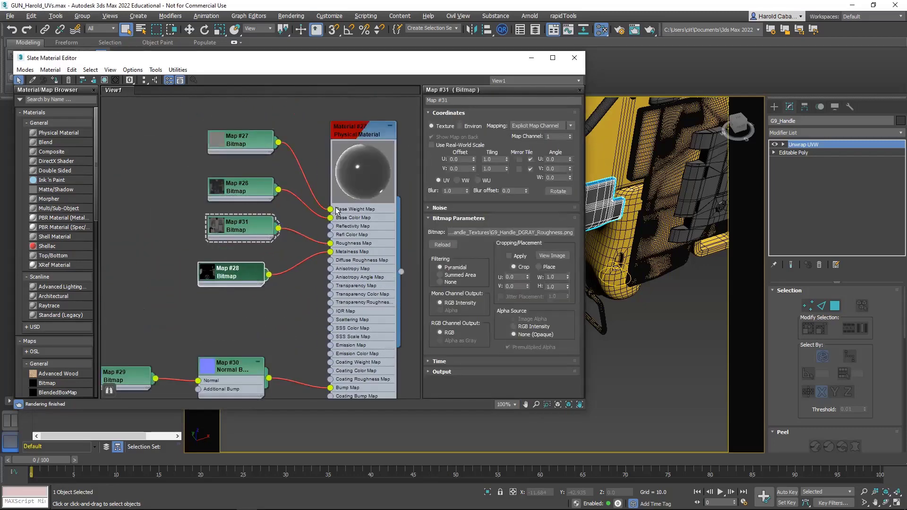
pyautogui.moveTo(283, 58); pyautogui.dragTo(109, 53)
# Step: Frame the handle in the Perspective view and render it with Shift+Q
pyautogui.click(531, 324)
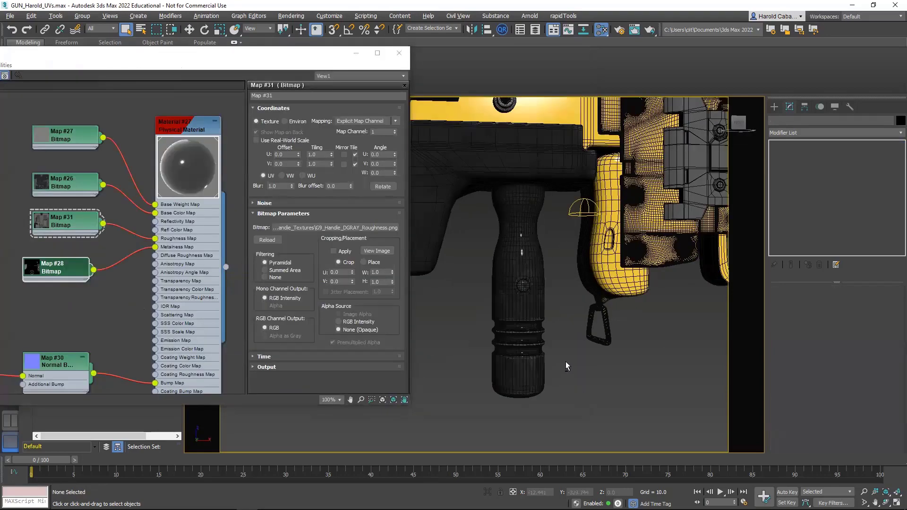
pyautogui.keyDown('alt'); pyautogui.moveTo(530, 284); pyautogui.dragTo(496, 265, button='middle'); pyautogui.keyUp('alt')
pyautogui.scroll(3, 529, 264)
pyautogui.scroll(-5, 520, 265)
pyautogui.click(474, 361)
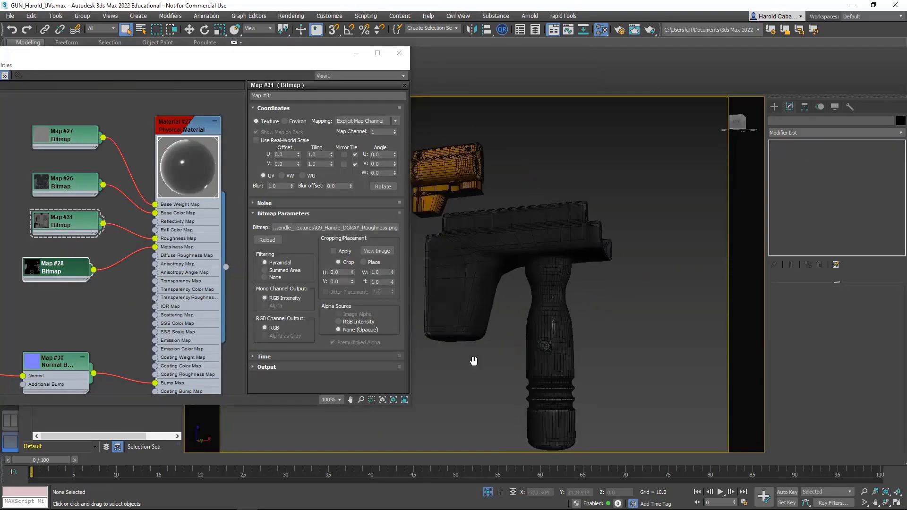
pyautogui.keyDown('alt'); pyautogui.moveTo(474, 360); pyautogui.dragTo(517, 363, button='middle'); pyautogui.keyUp('alt')
pyautogui.hotkey('shift', 'q')
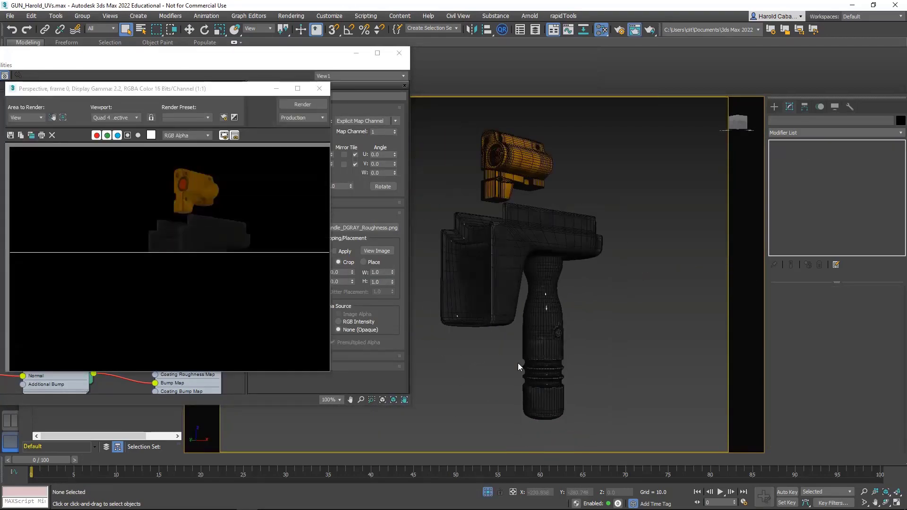